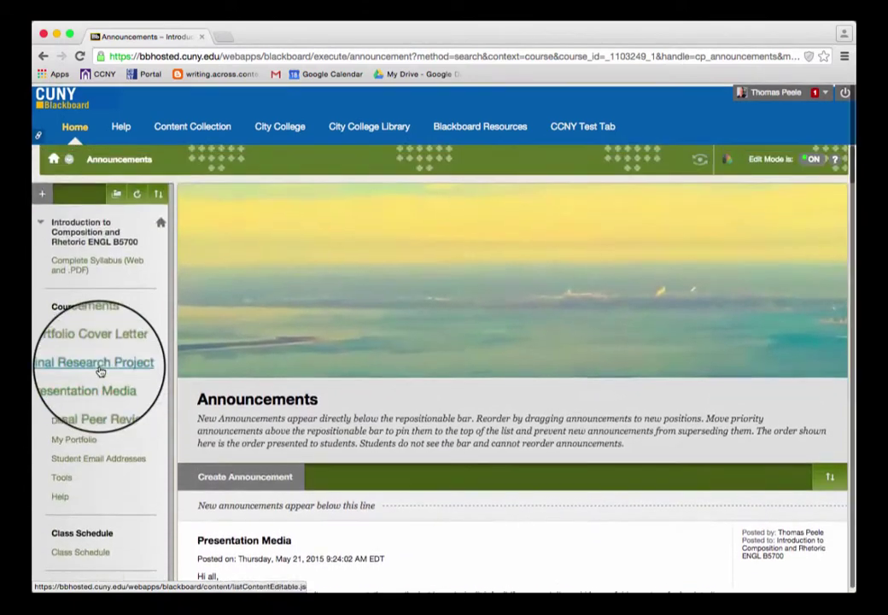
- Make the hidden Essay 1: Literacy Narrative link in the course menu visible to students
{"action": "scroll", "coordinate": [100, 369], "scroll_direction": "down", "scroll_amount": 5}
{"action": "scroll", "coordinate": [100, 370], "scroll_direction": "down", "scroll_amount": 6}
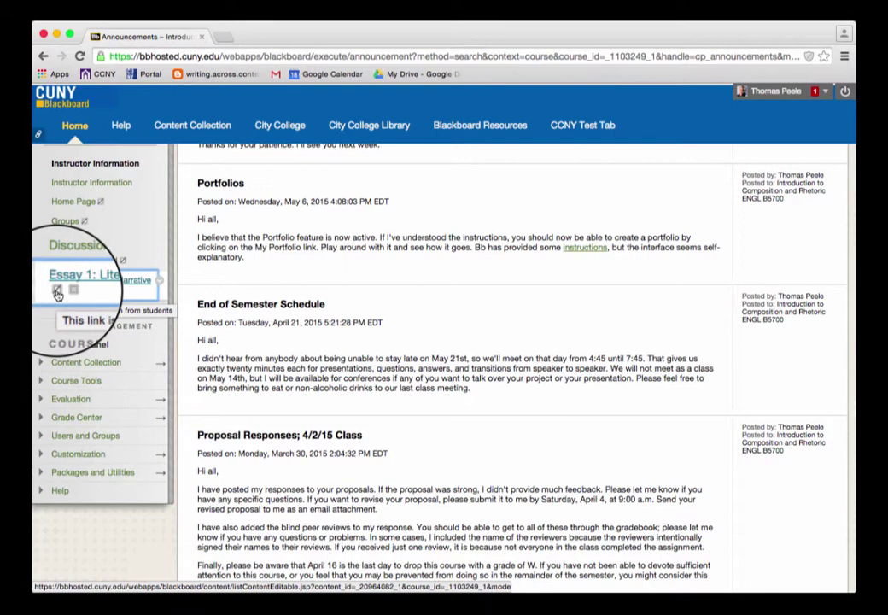
{"action": "left_click", "coordinate": [159, 284]}
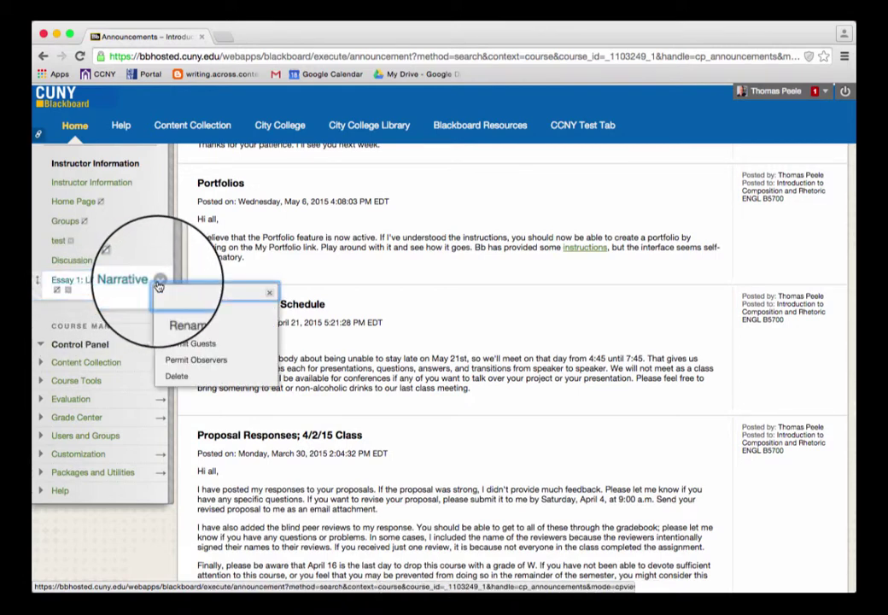
{"action": "left_click", "coordinate": [173, 328]}
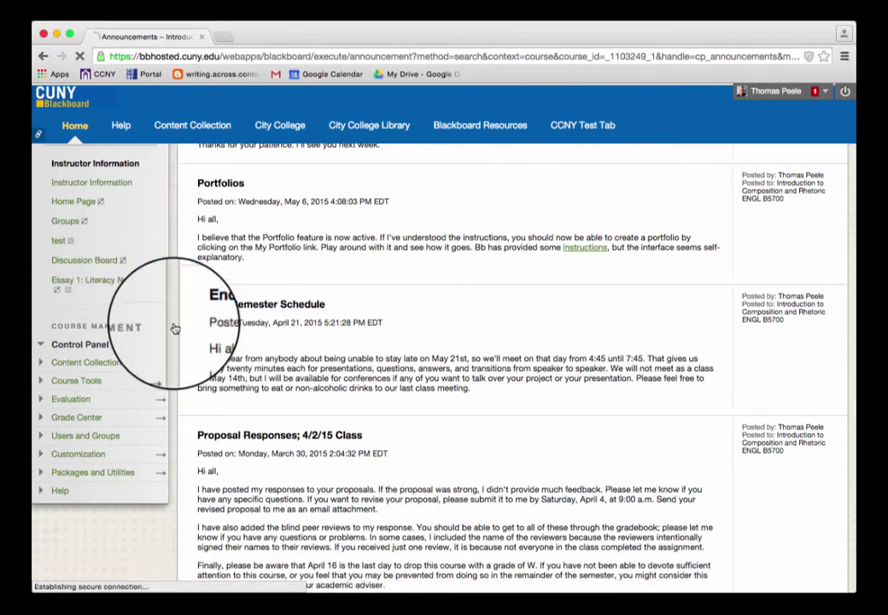
- Move the Essay 1: Literacy Narrative link to the start of the Assignments and Grading Criteria section of the course menu
{"action": "scroll", "coordinate": [66, 328], "scroll_direction": "down", "scroll_amount": 5}
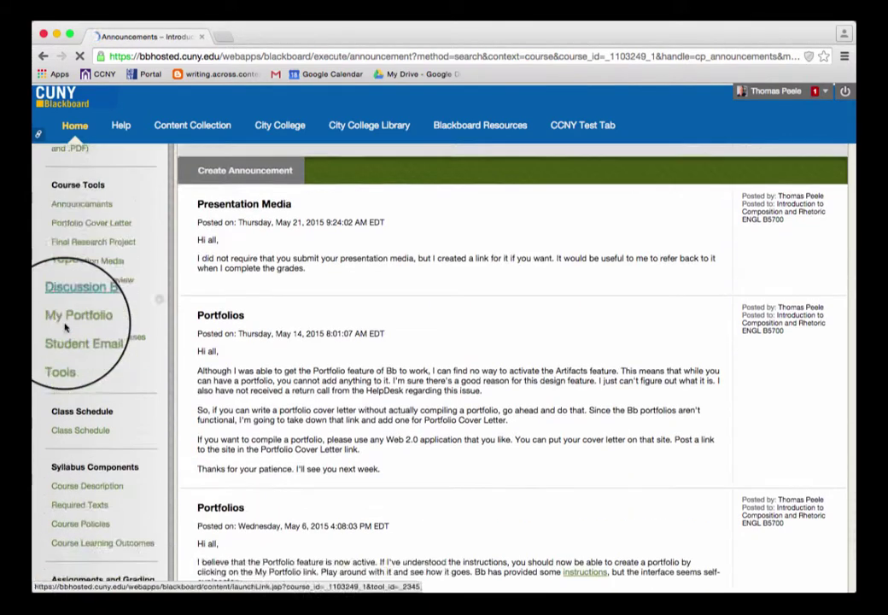
{"action": "scroll", "coordinate": [65, 329], "scroll_direction": "down", "scroll_amount": 5}
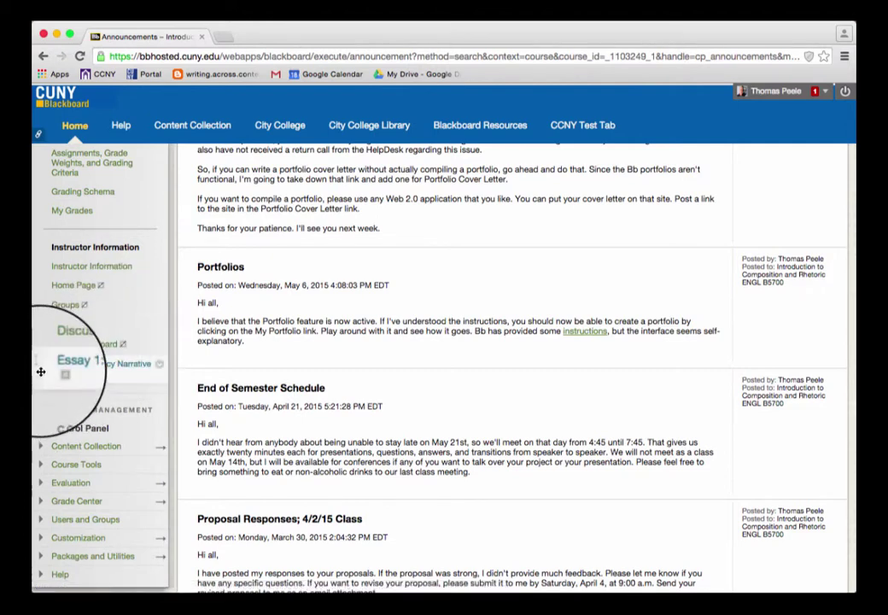
{"action": "left_click_drag", "start_coordinate": [40, 369], "coordinate": [51, 525]}
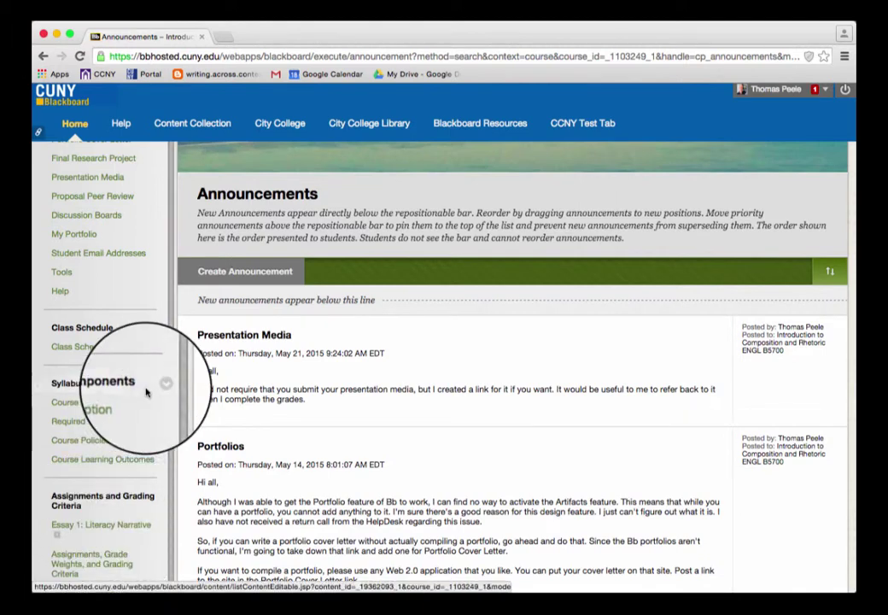
- Open the Essay 1: Literacy Narrative content area and check its student view by switching Edit Mode off and back on
{"action": "scroll", "coordinate": [146, 392], "scroll_direction": "down", "scroll_amount": 1}
{"action": "scroll", "coordinate": [146, 392], "scroll_direction": "down", "scroll_amount": 2}
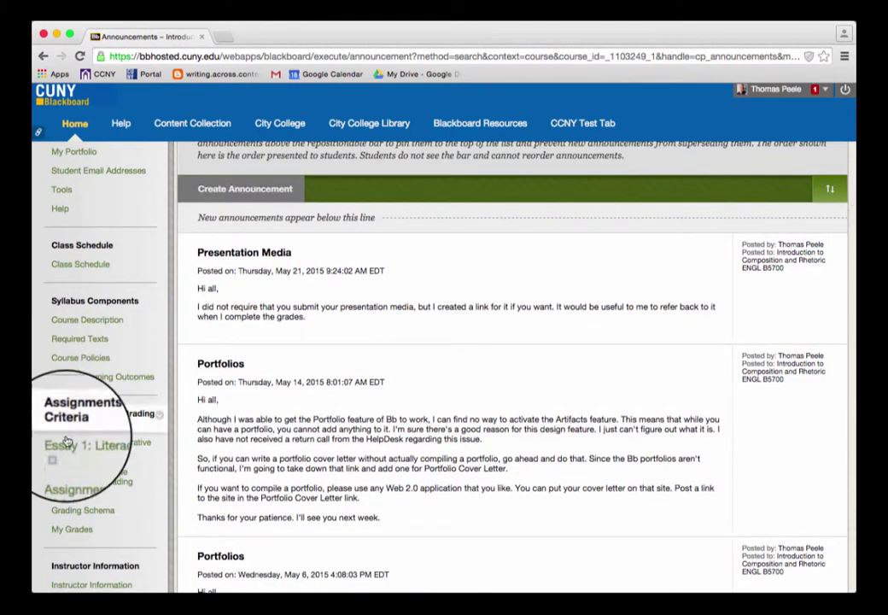
{"action": "left_click", "coordinate": [68, 446]}
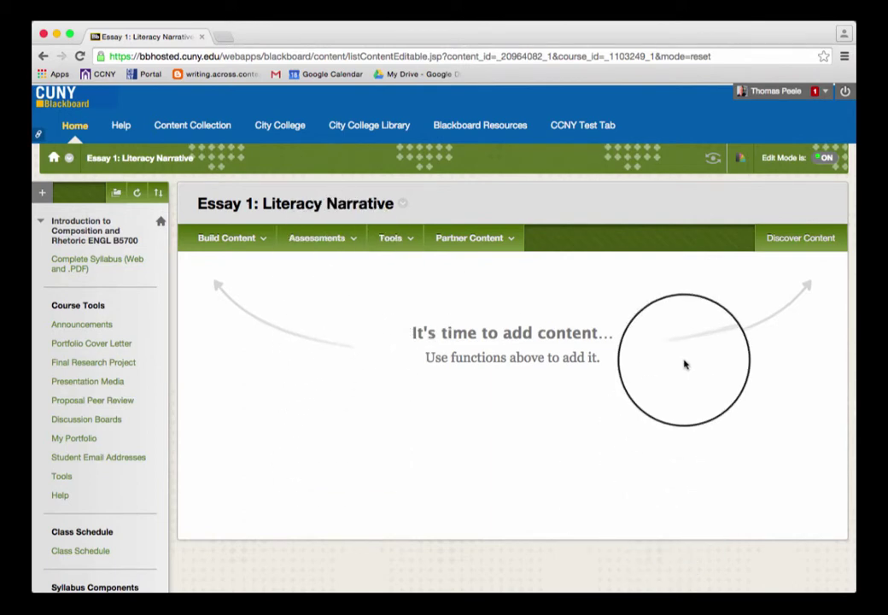
{"action": "left_click", "coordinate": [827, 159]}
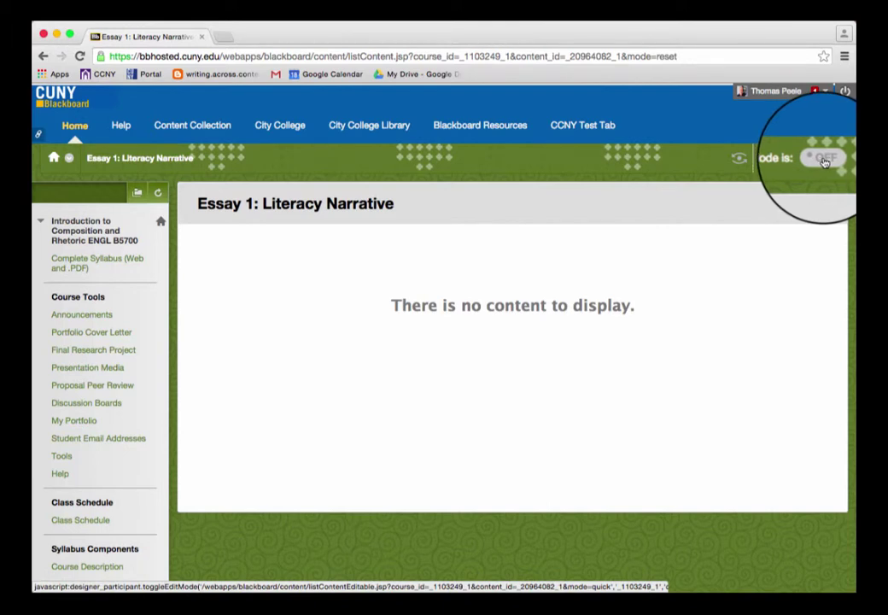
{"action": "left_click", "coordinate": [824, 162]}
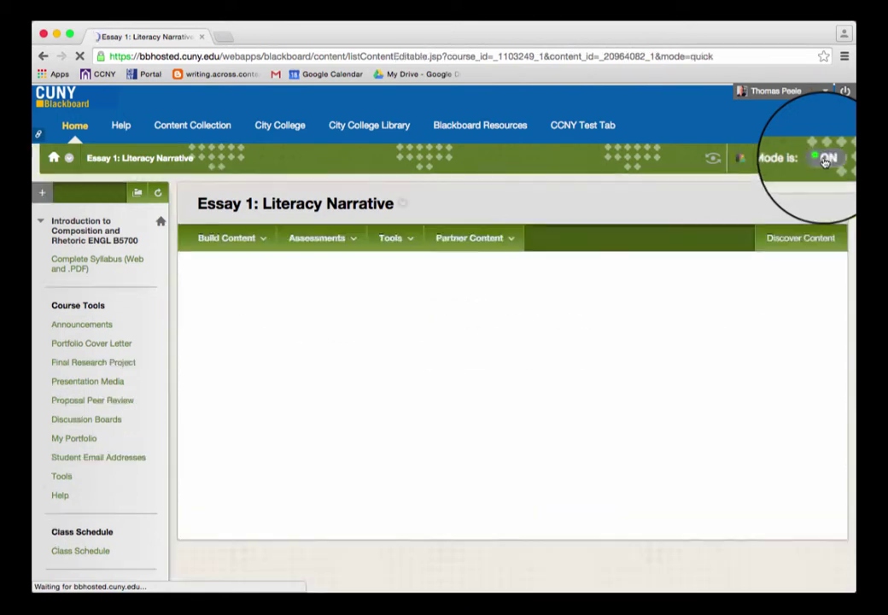
- Create an assignment in this content area and name it Essay 1: Literacy Narrative
{"action": "left_click", "coordinate": [309, 236]}
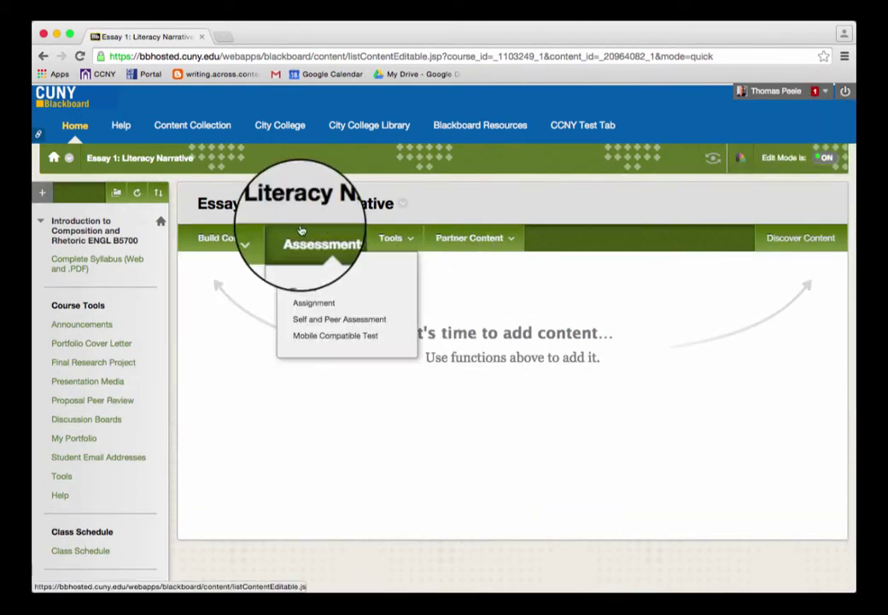
{"action": "left_click", "coordinate": [307, 306]}
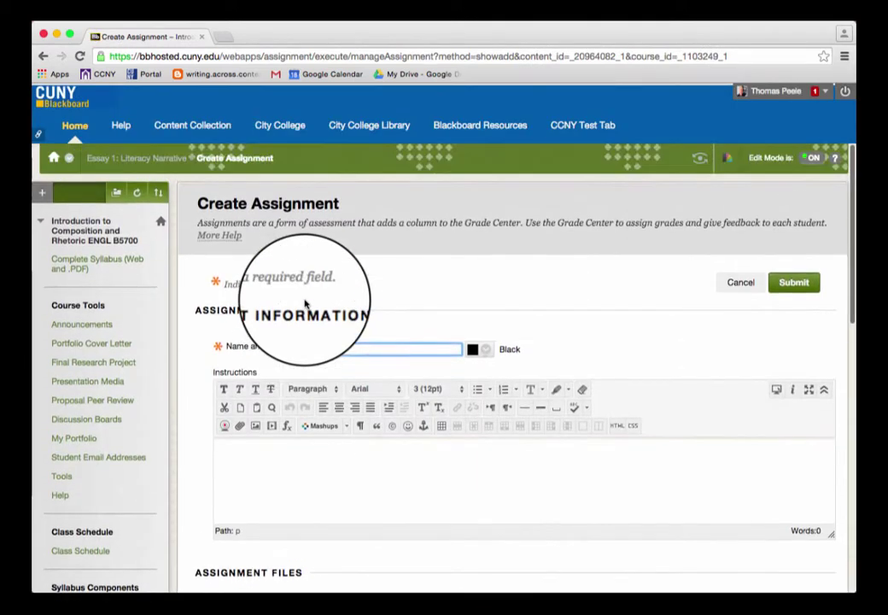
{"action": "left_click_drag", "start_coordinate": [346, 201], "coordinate": [196, 203]}
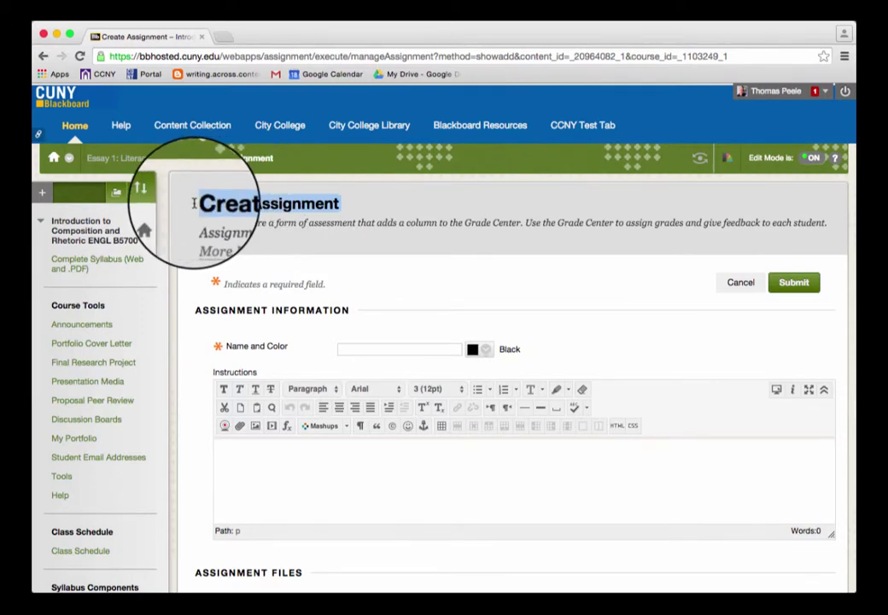
{"action": "left_click", "coordinate": [355, 348]}
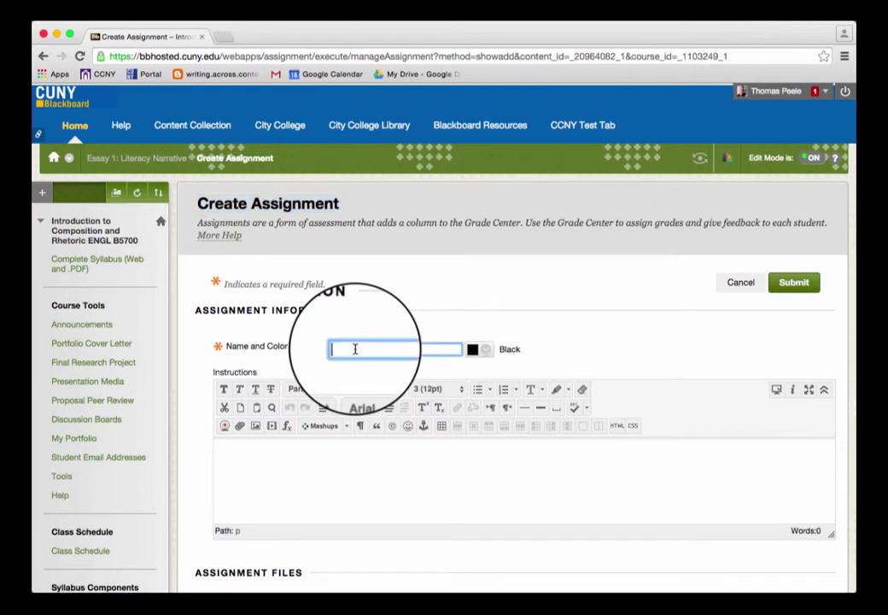
{"action": "type", "text": "Essay 1: Literacy Narr"}
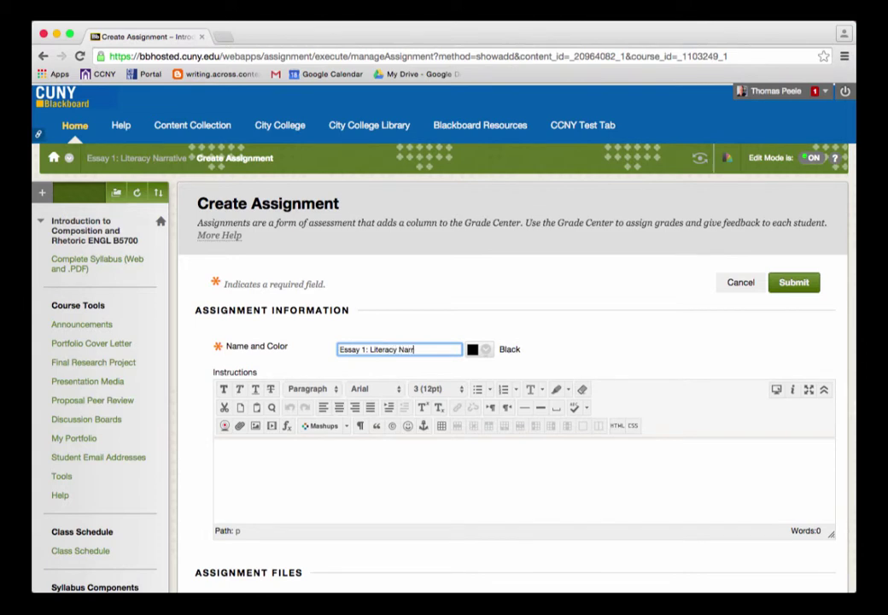
{"action": "type", "text": "ative"}
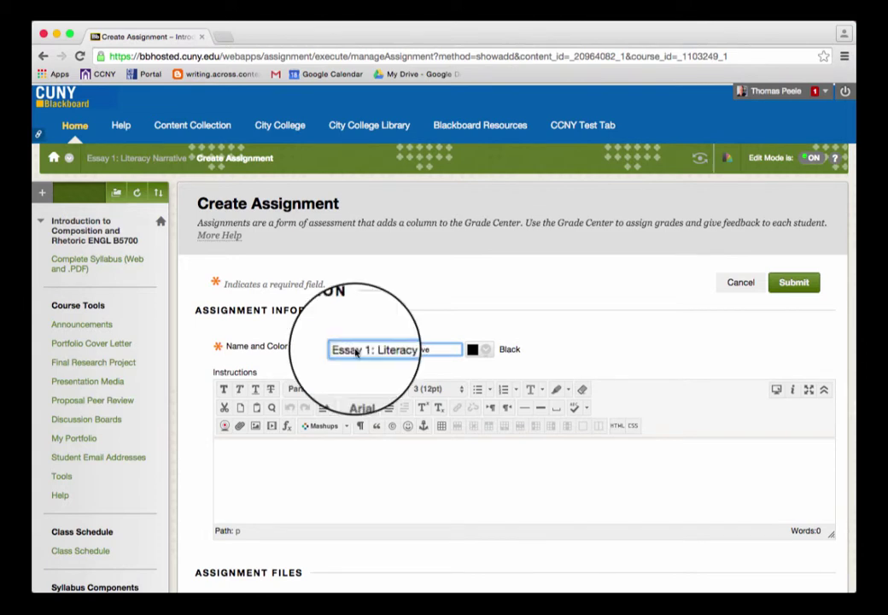
- Set the assignment's points possible to 100 in the grading section
{"action": "left_click", "coordinate": [303, 464]}
{"action": "scroll", "coordinate": [304, 470], "scroll_direction": "down", "scroll_amount": 1}
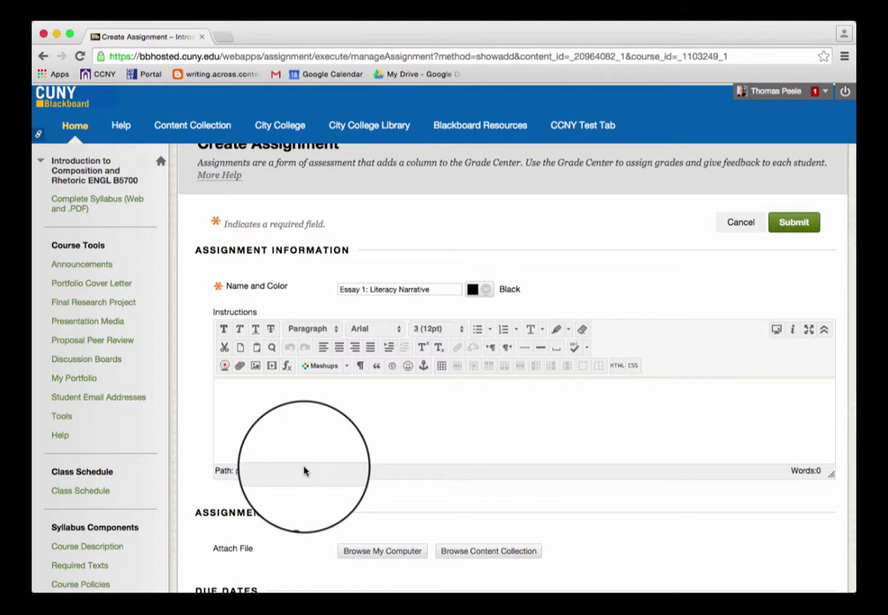
{"action": "scroll", "coordinate": [303, 470], "scroll_direction": "down", "scroll_amount": 3}
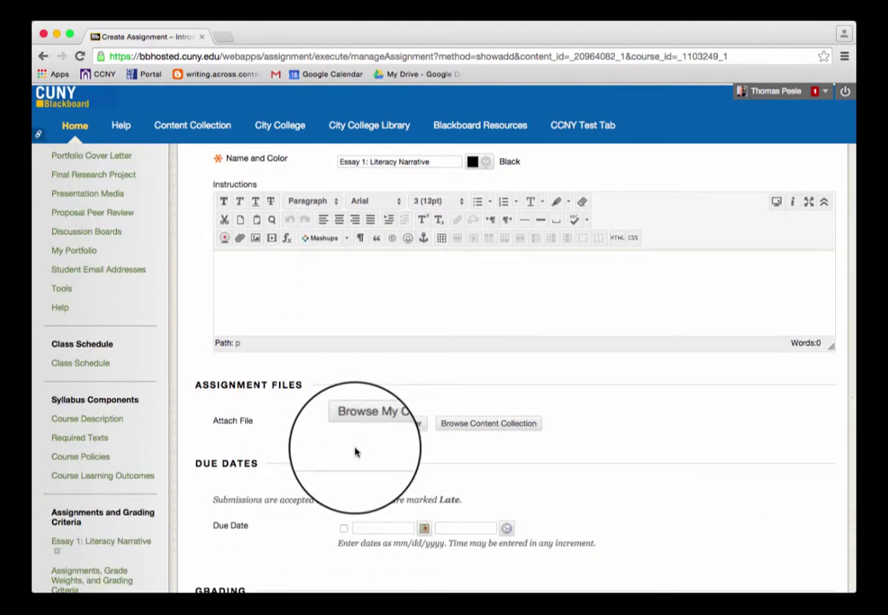
{"action": "scroll", "coordinate": [356, 452], "scroll_direction": "down", "scroll_amount": 3}
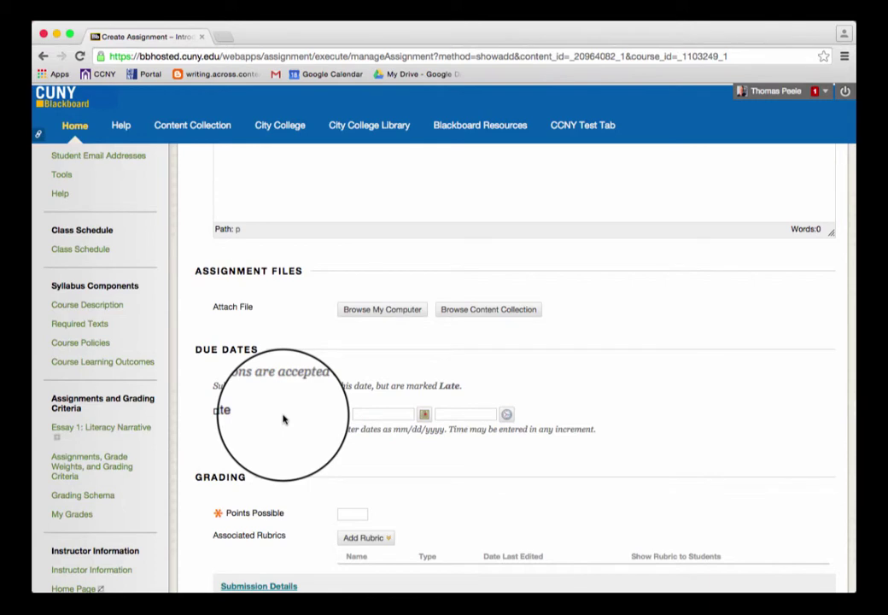
{"action": "scroll", "coordinate": [285, 418], "scroll_direction": "down", "scroll_amount": 4}
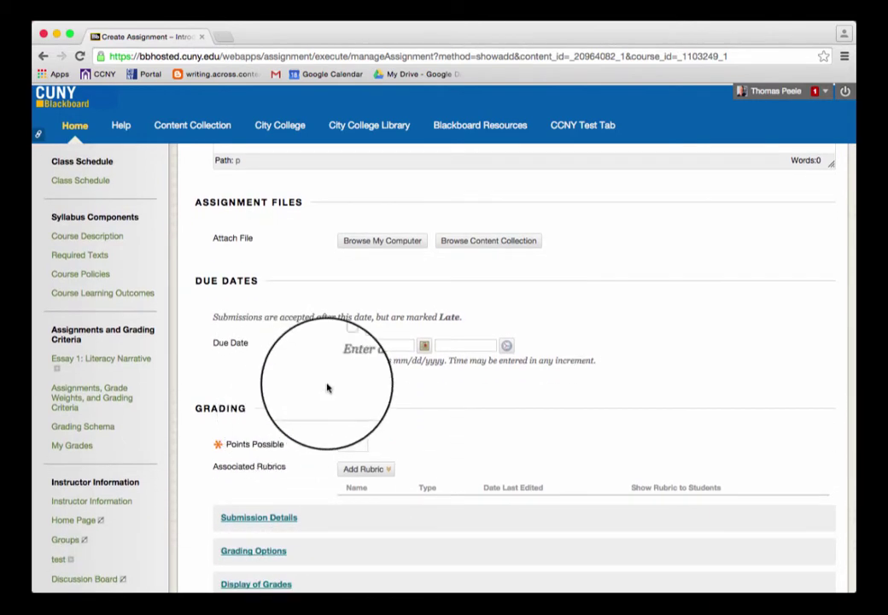
{"action": "left_click", "coordinate": [355, 382]}
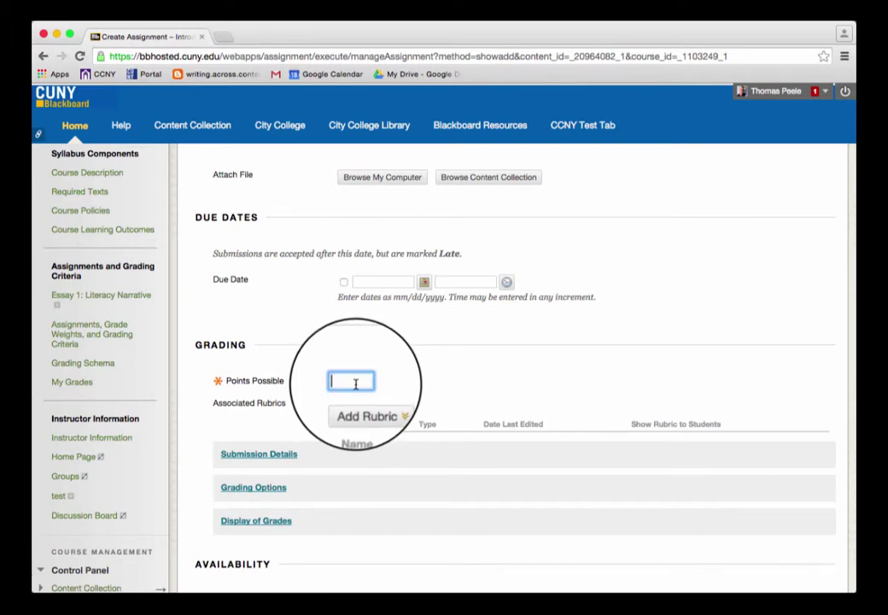
{"action": "type", "text": "100"}
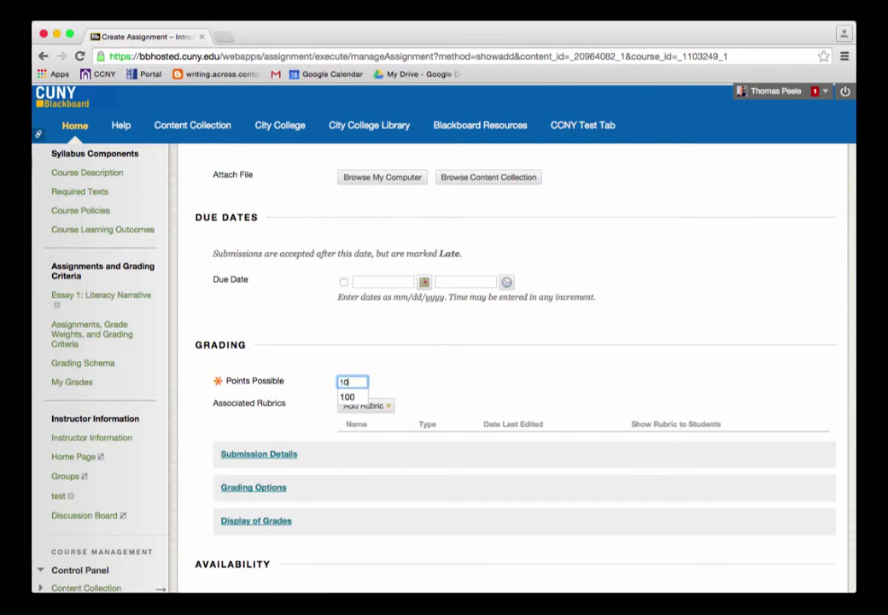
{"action": "left_click", "coordinate": [346, 397]}
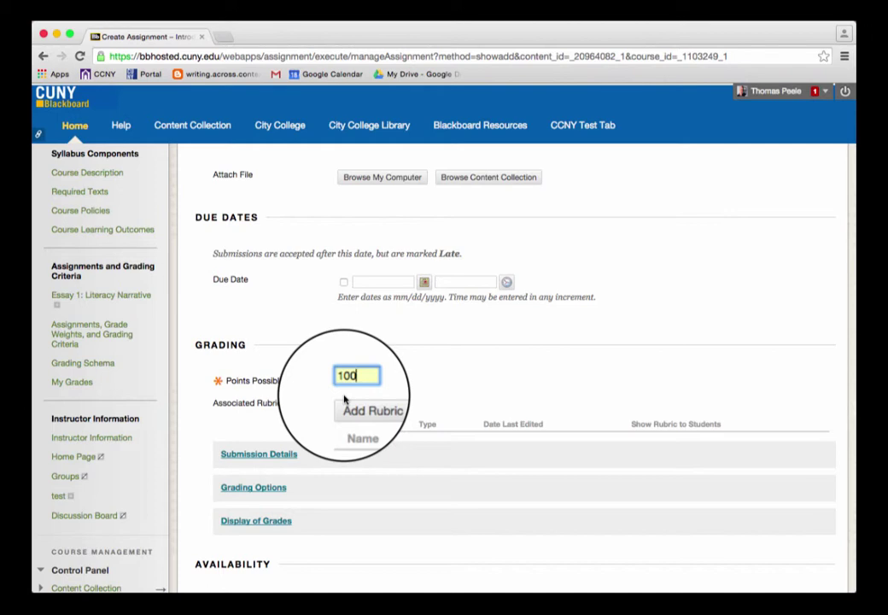
- Allow multiple attempts in the assignment's submission details and set the maximum attempts to 2
{"action": "scroll", "coordinate": [442, 389], "scroll_direction": "down", "scroll_amount": 3}
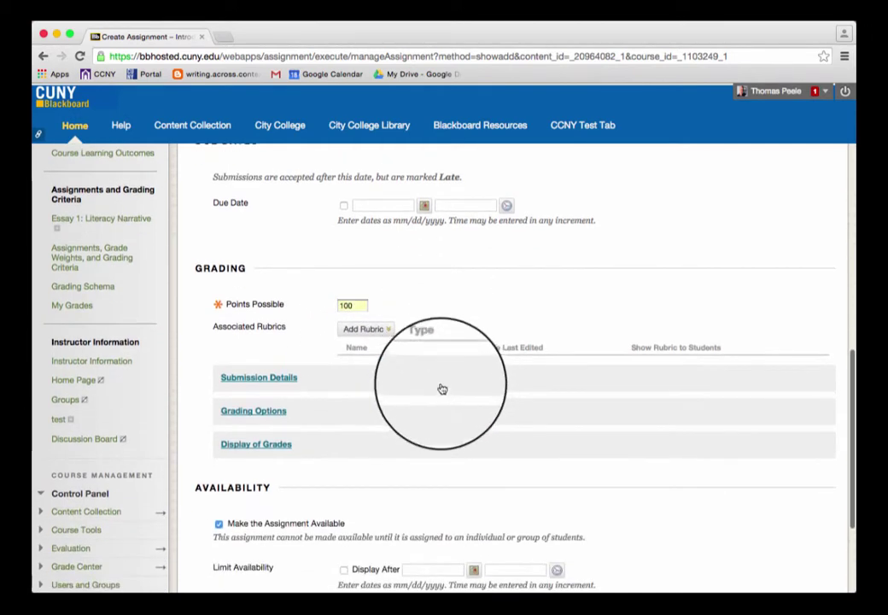
{"action": "left_click", "coordinate": [374, 329]}
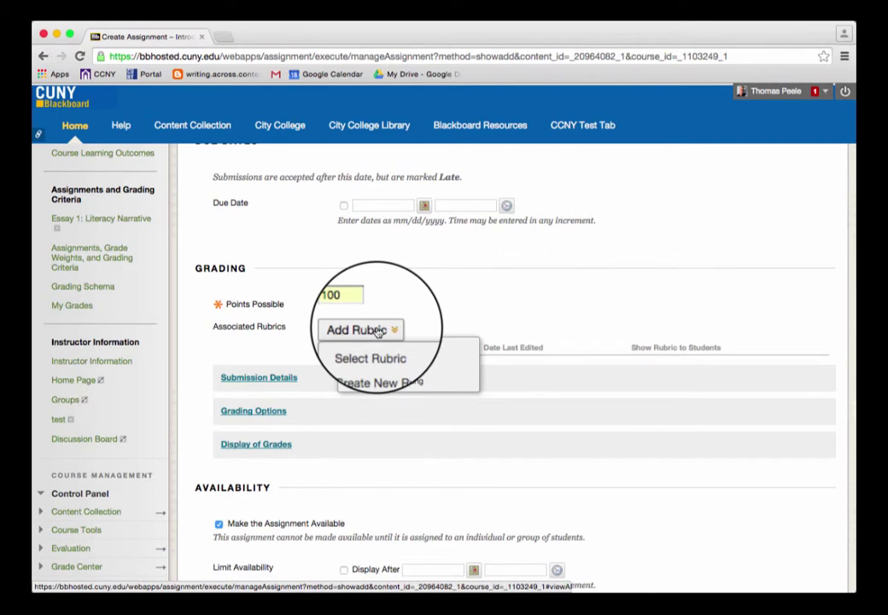
{"action": "left_click", "coordinate": [261, 379]}
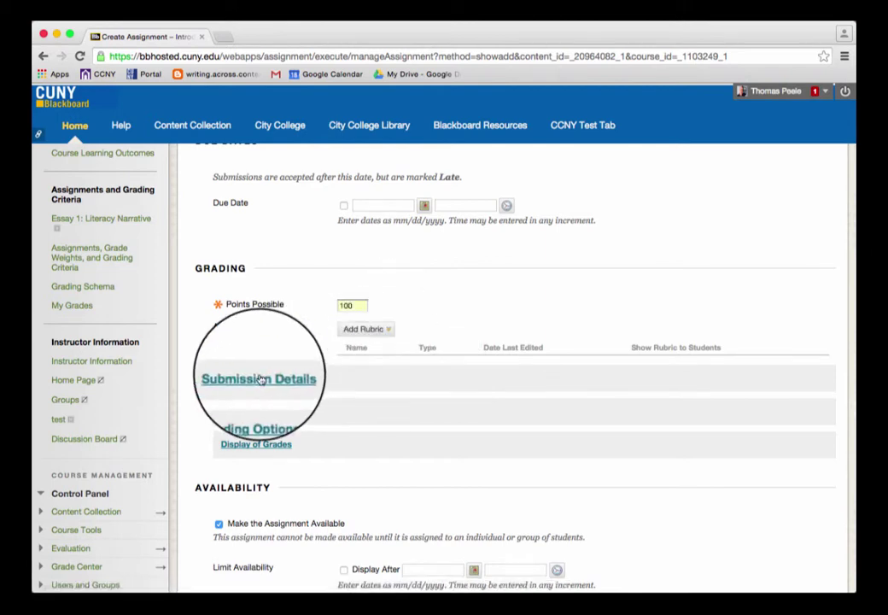
{"action": "scroll", "coordinate": [256, 384], "scroll_direction": "down", "scroll_amount": 1}
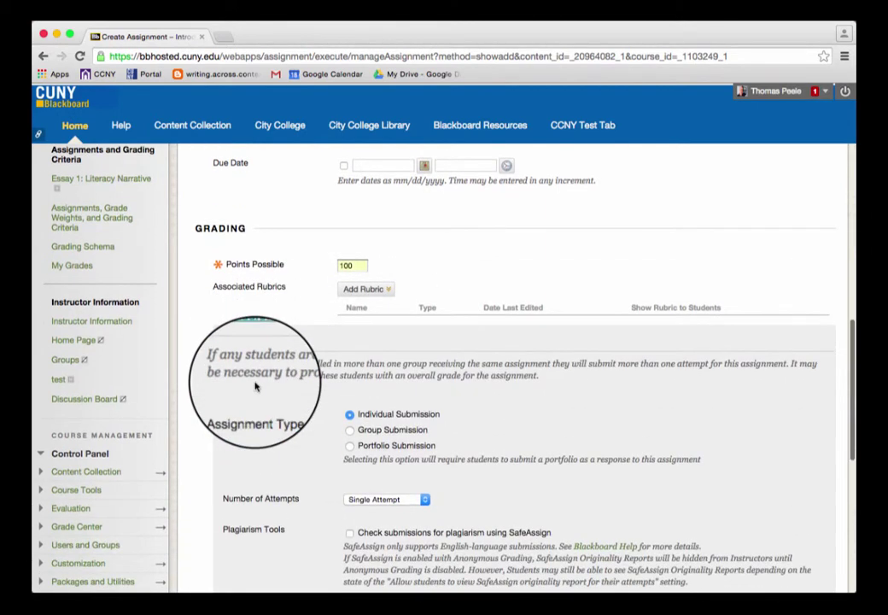
{"action": "scroll", "coordinate": [254, 385], "scroll_direction": "down", "scroll_amount": 1}
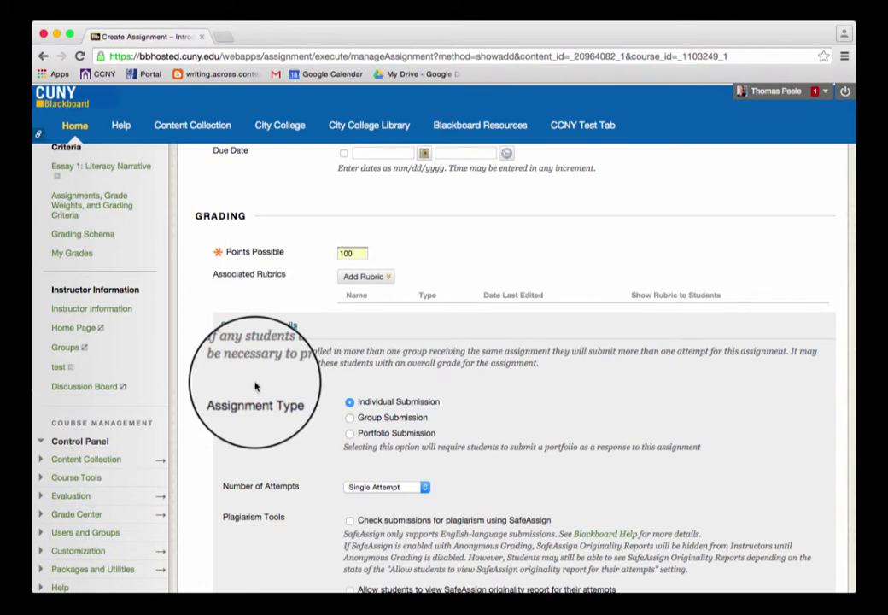
{"action": "scroll", "coordinate": [254, 386], "scroll_direction": "down", "scroll_amount": 2}
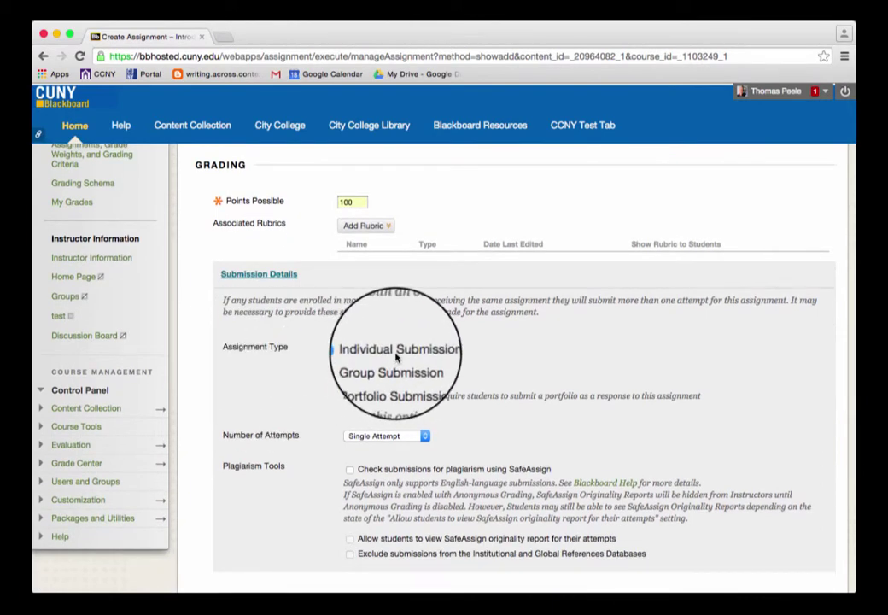
{"action": "scroll", "coordinate": [395, 358], "scroll_direction": "down", "scroll_amount": 2}
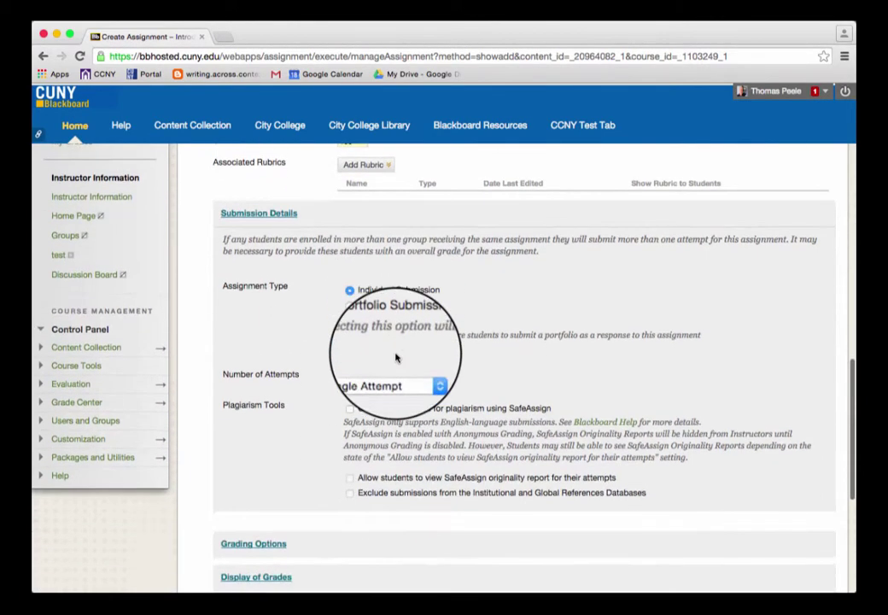
{"action": "left_click", "coordinate": [370, 380]}
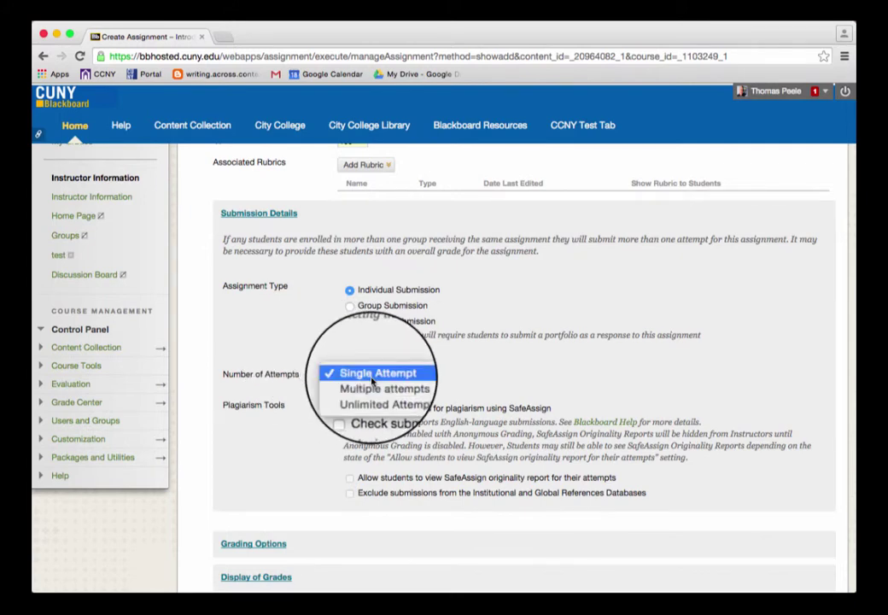
{"action": "left_click", "coordinate": [372, 389]}
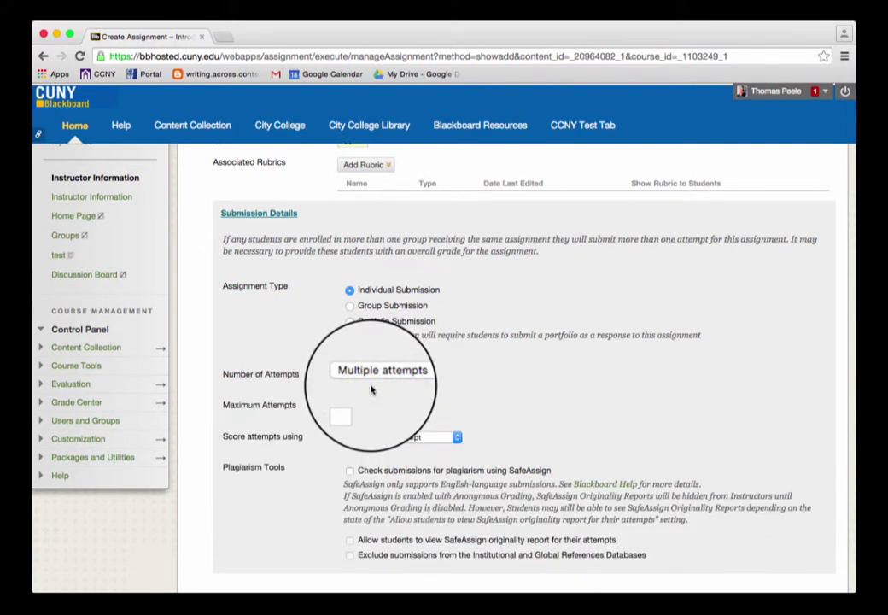
{"action": "left_click", "coordinate": [350, 404]}
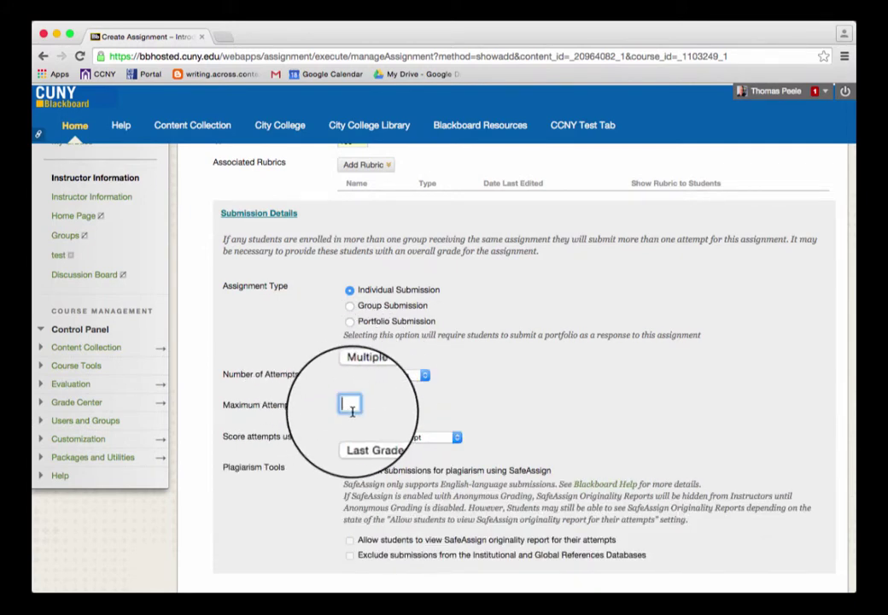
{"action": "type", "text": "2"}
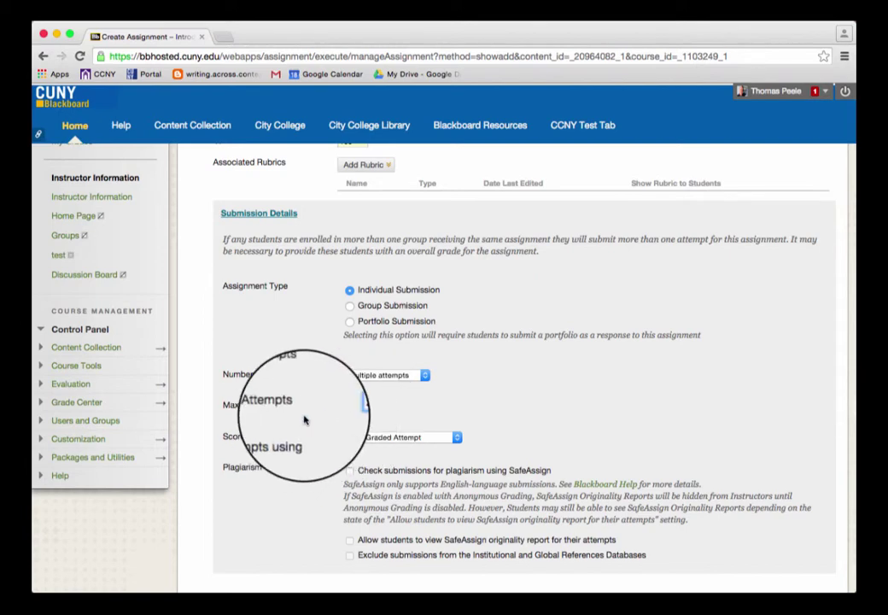
{"action": "scroll", "coordinate": [304, 419], "scroll_direction": "down", "scroll_amount": 2}
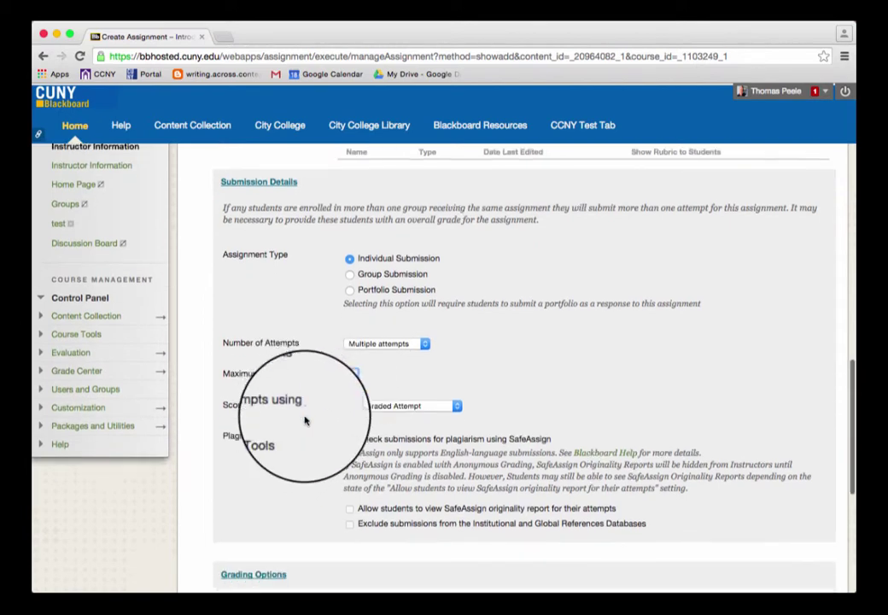
- Examine the assignment's SafeAssign plagiarism settings and expand Grading Options to read the anonymous and delegated grading choices
{"action": "scroll", "coordinate": [304, 419], "scroll_direction": "down", "scroll_amount": 1}
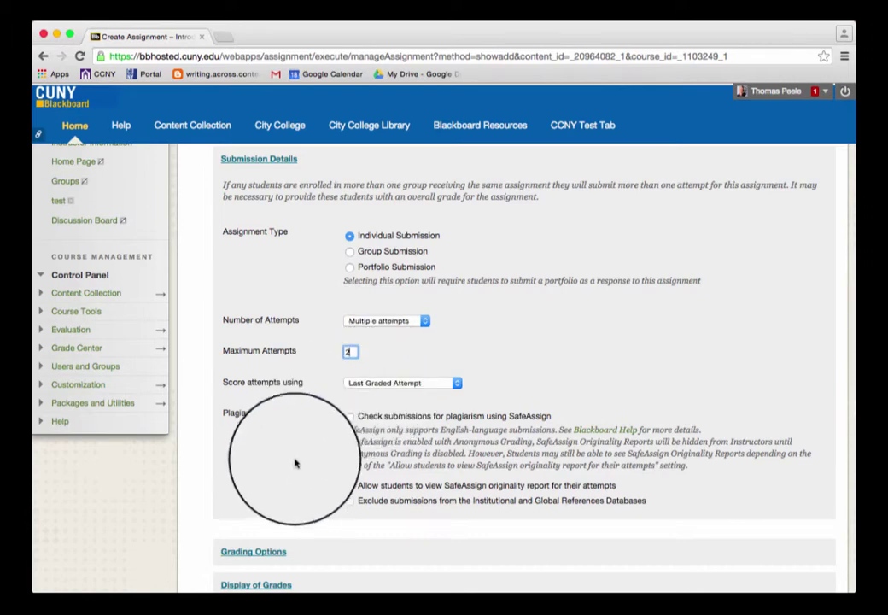
{"action": "scroll", "coordinate": [295, 463], "scroll_direction": "down", "scroll_amount": 2}
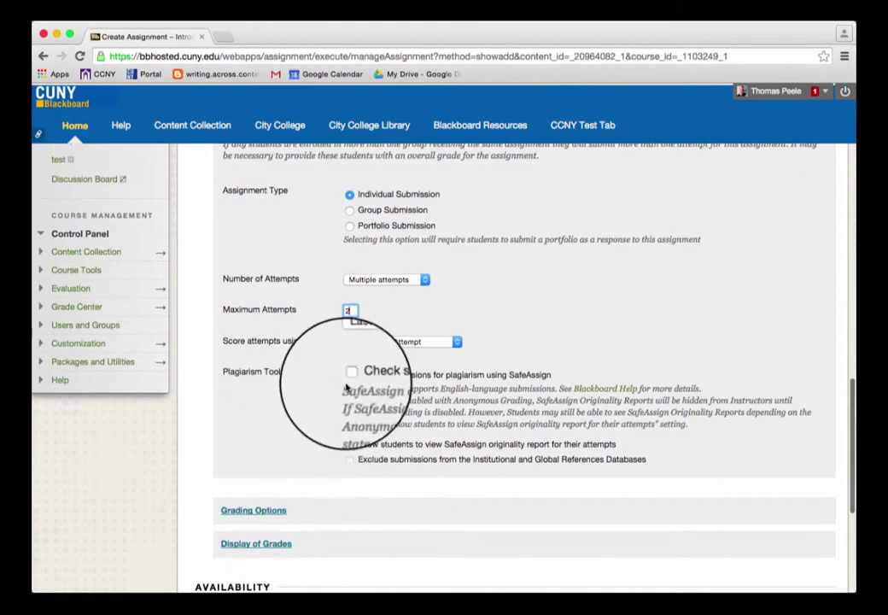
{"action": "scroll", "coordinate": [313, 407], "scroll_direction": "down", "scroll_amount": 1}
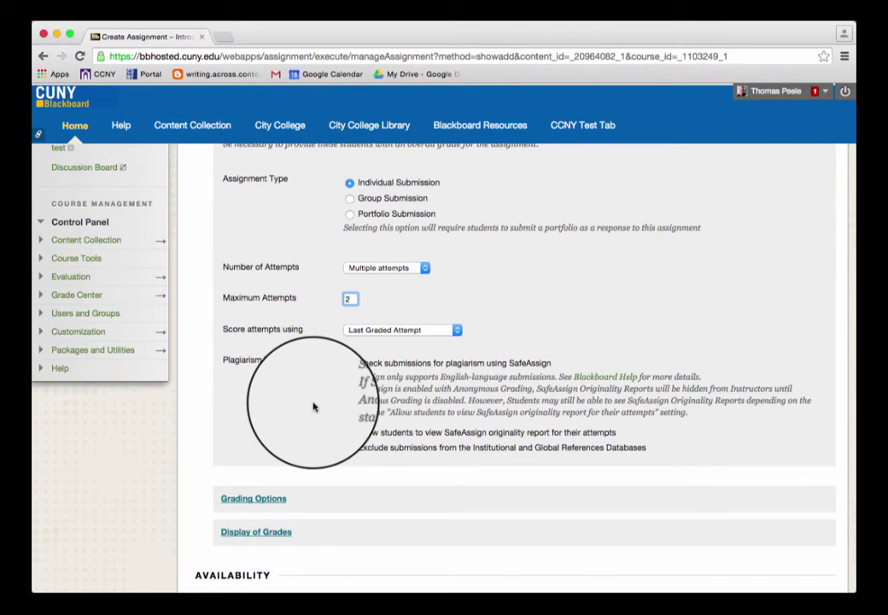
{"action": "scroll", "coordinate": [313, 407], "scroll_direction": "down", "scroll_amount": 4}
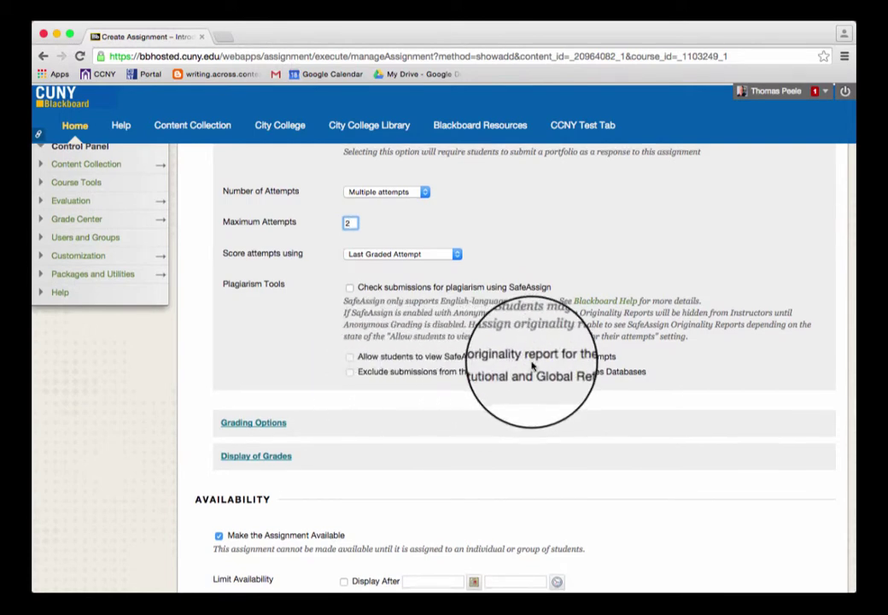
{"action": "scroll", "coordinate": [531, 365], "scroll_direction": "down", "scroll_amount": 1}
{"action": "scroll", "coordinate": [531, 365], "scroll_direction": "down", "scroll_amount": 1}
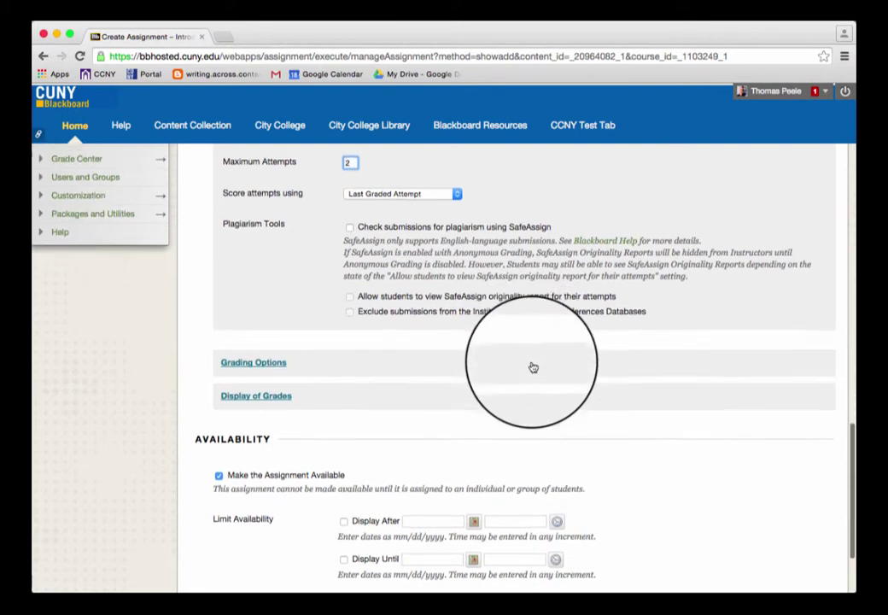
{"action": "left_click", "coordinate": [256, 362]}
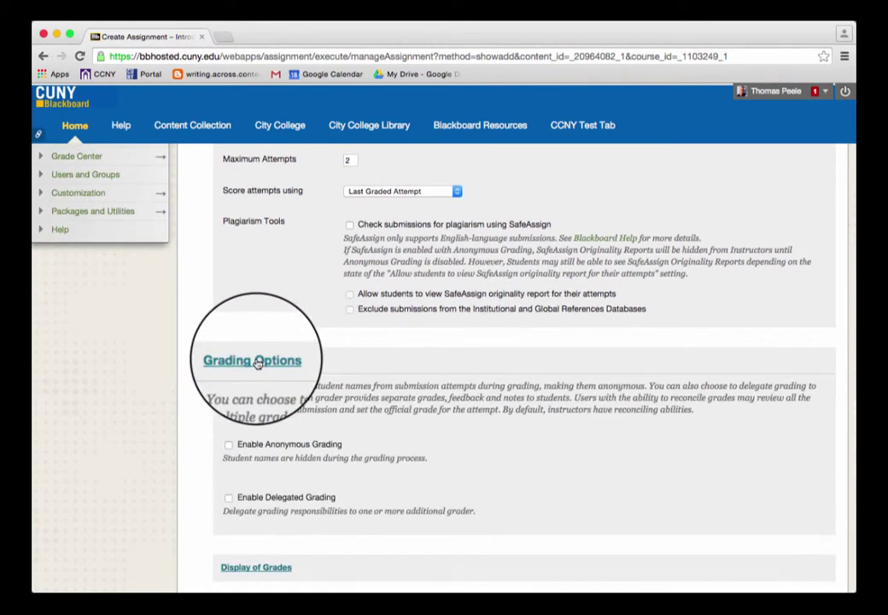
{"action": "scroll", "coordinate": [428, 493], "scroll_direction": "down", "scroll_amount": 2}
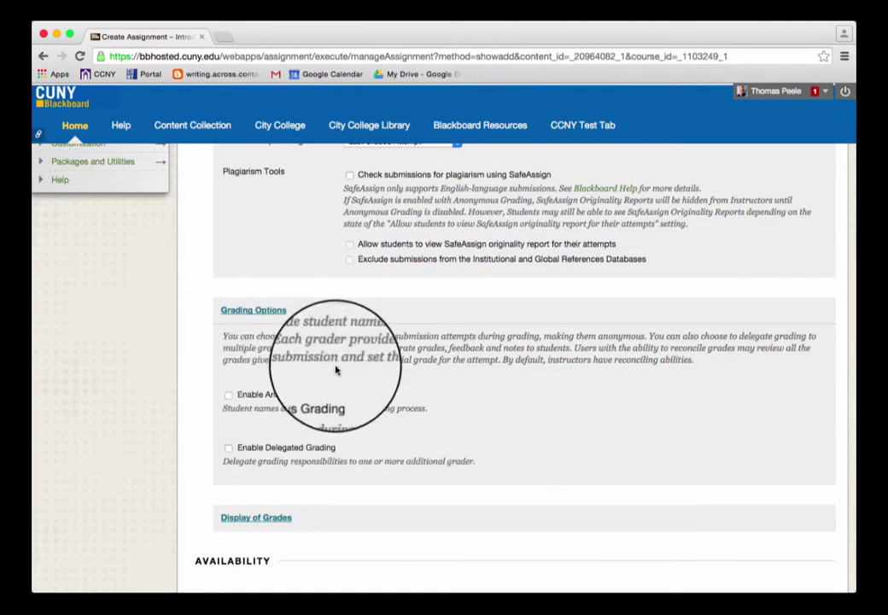
{"action": "scroll", "coordinate": [390, 389], "scroll_direction": "down", "scroll_amount": 2}
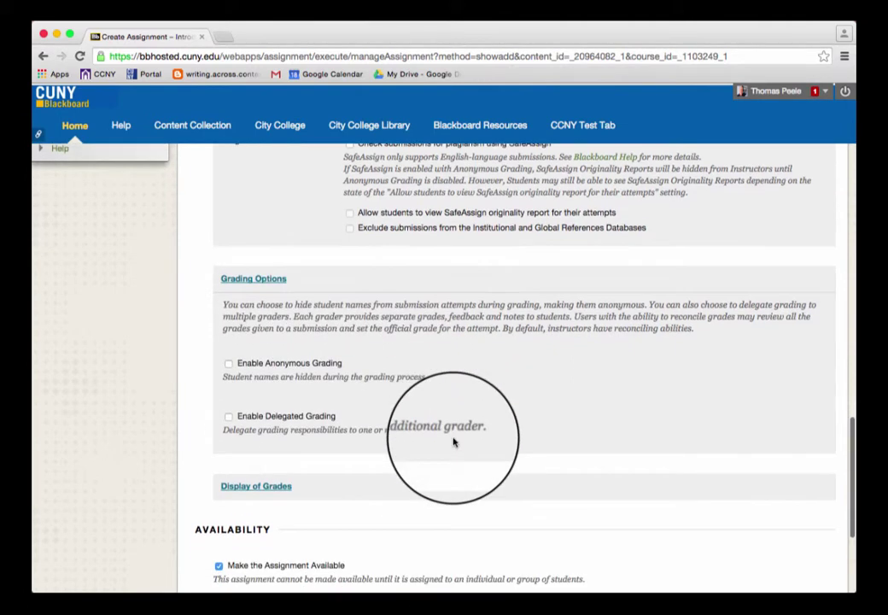
{"action": "scroll", "coordinate": [318, 376], "scroll_direction": "down", "scroll_amount": 4}
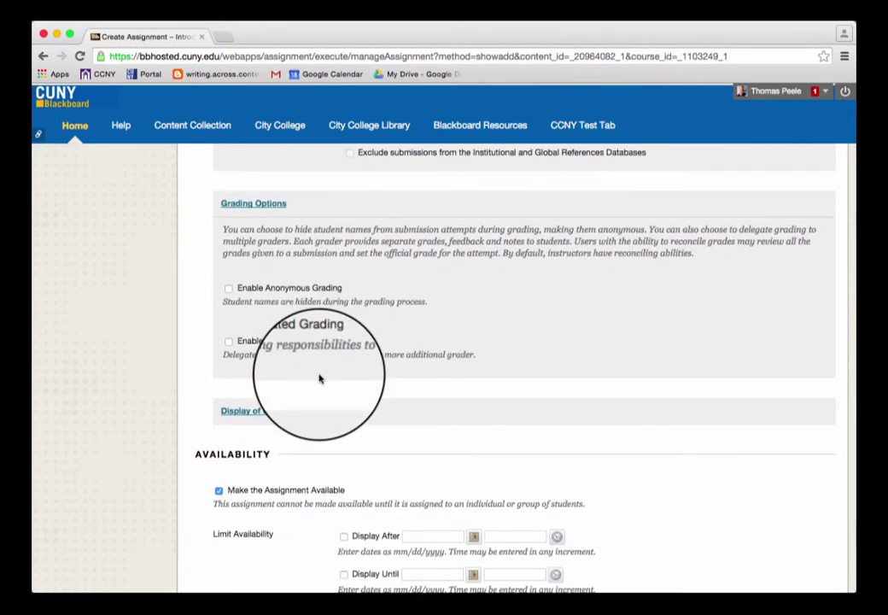
- Review the assignment's availability and submission settings, and submit the new assignment
{"action": "scroll", "coordinate": [320, 378], "scroll_direction": "down", "scroll_amount": 7}
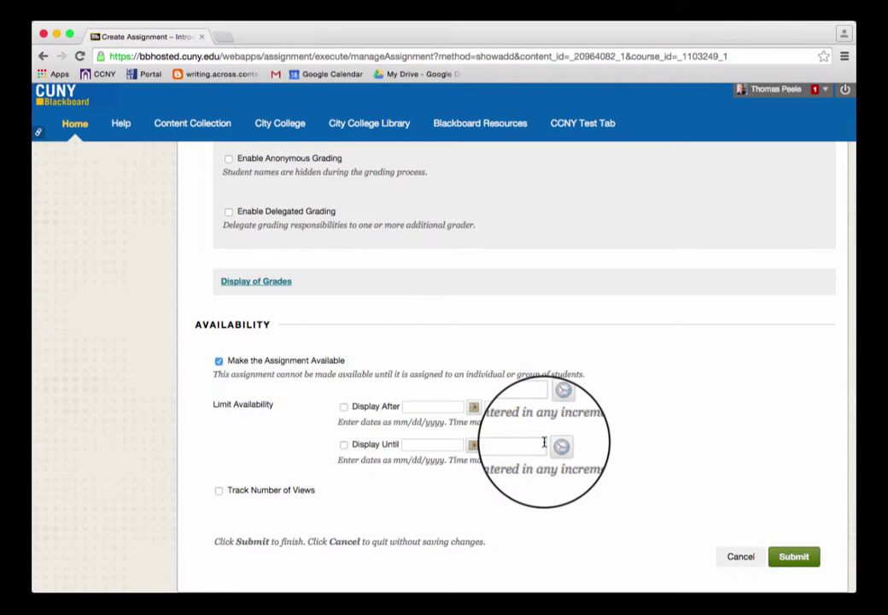
{"action": "scroll", "coordinate": [544, 441], "scroll_direction": "up", "scroll_amount": 6}
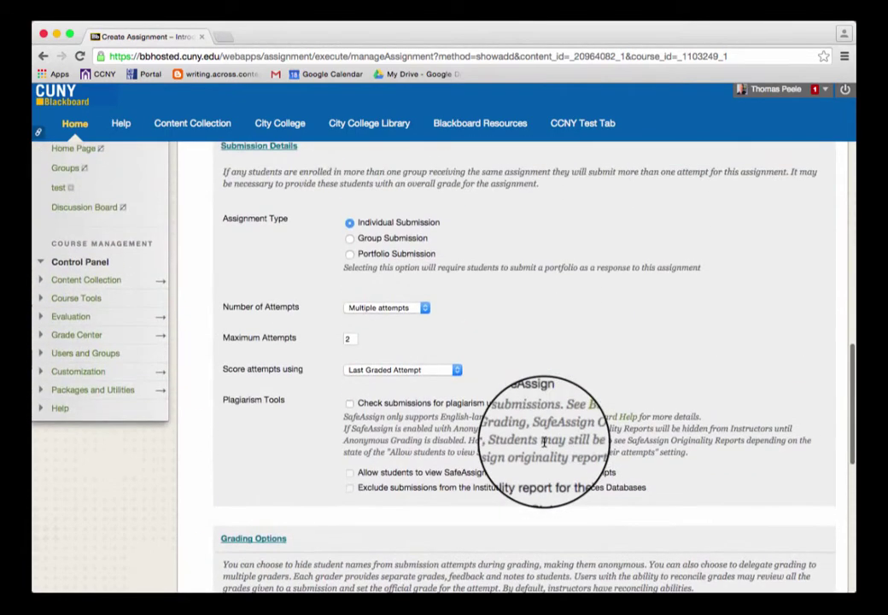
{"action": "scroll", "coordinate": [543, 442], "scroll_direction": "down", "scroll_amount": 6}
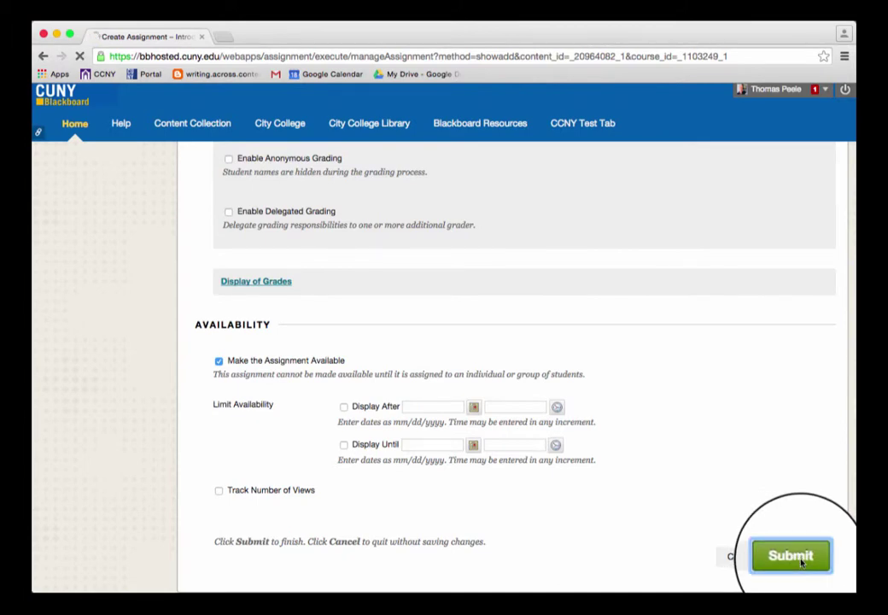
{"action": "left_click", "coordinate": [801, 561]}
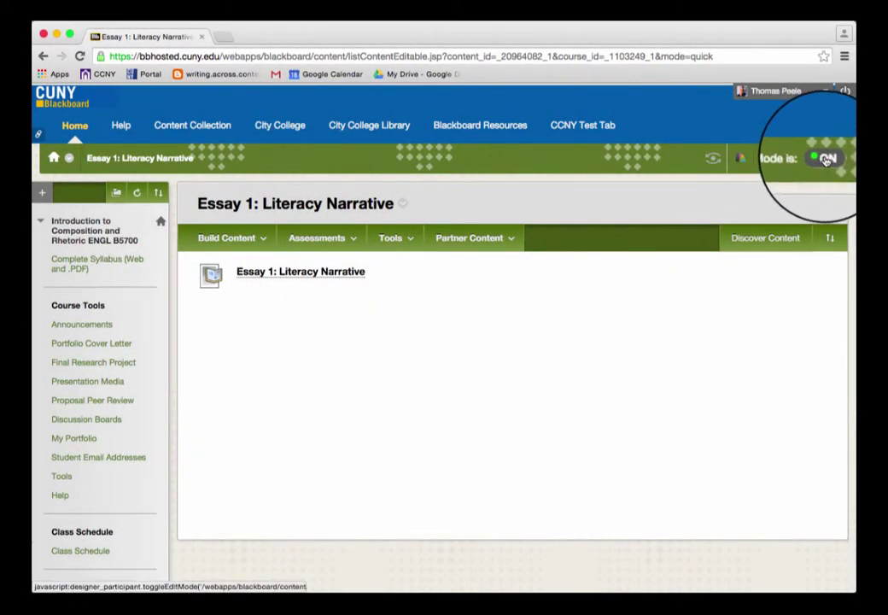
- Turn Edit Mode off and preview the Essay 1: Literacy Narrative submission page as a student, cancelling without submitting
{"action": "left_click", "coordinate": [827, 160]}
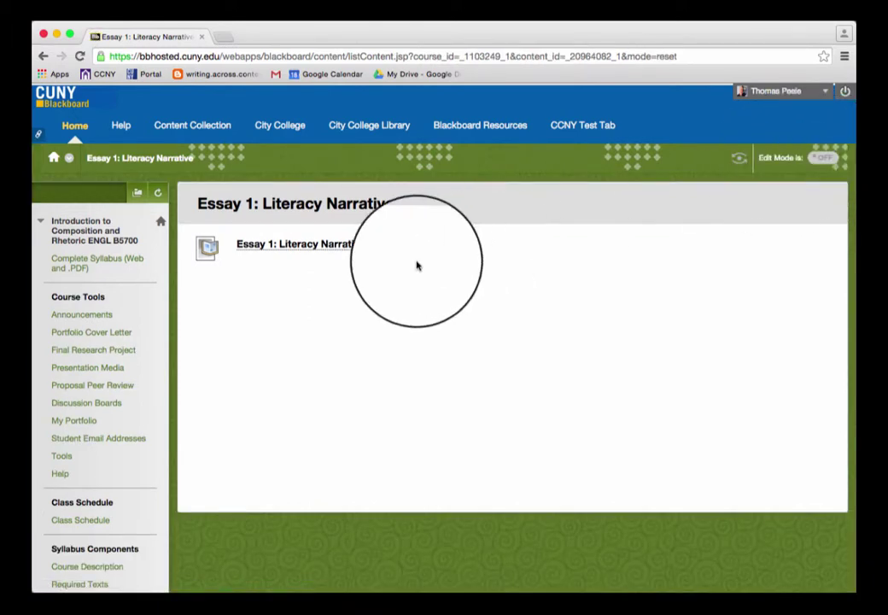
{"action": "left_click", "coordinate": [309, 250]}
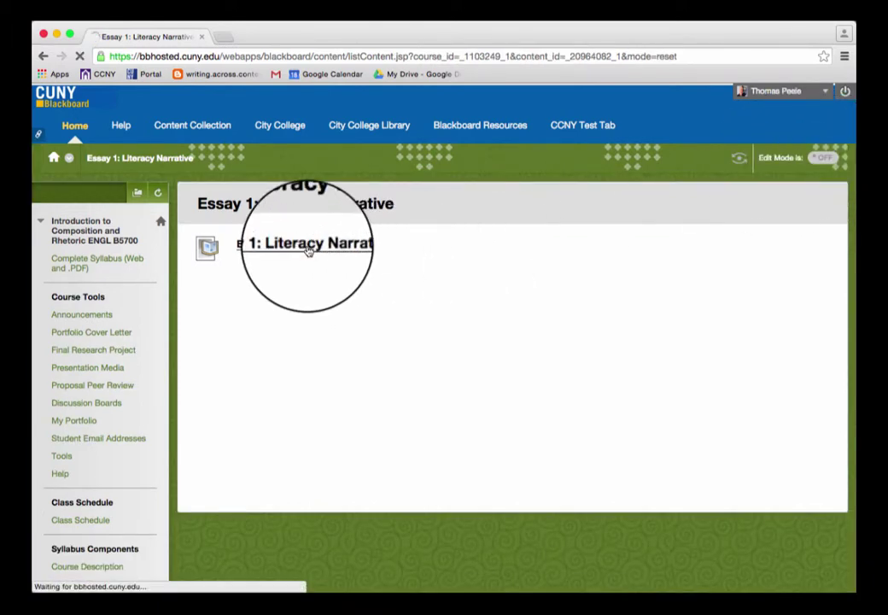
{"action": "scroll", "coordinate": [525, 411], "scroll_direction": "down", "scroll_amount": 5}
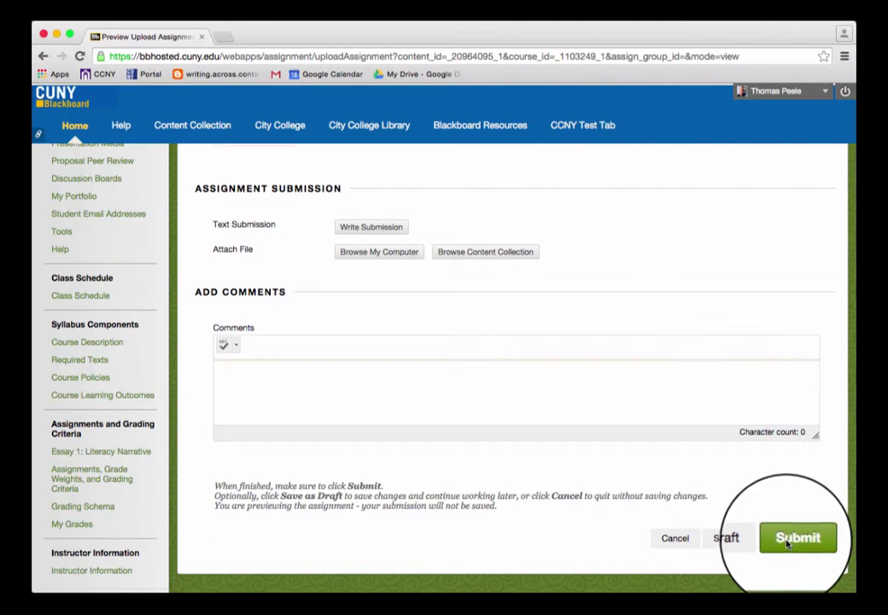
{"action": "left_click", "coordinate": [675, 538]}
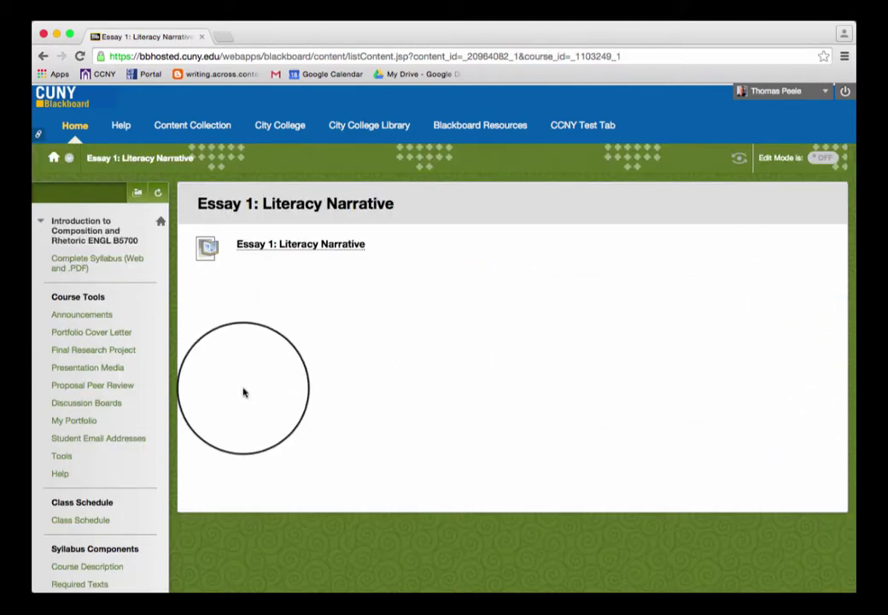
- Open the Assignments view of the Grade Center and check the Essay 1: Literacy Narrative column
{"action": "scroll", "coordinate": [75, 393], "scroll_direction": "down", "scroll_amount": 7}
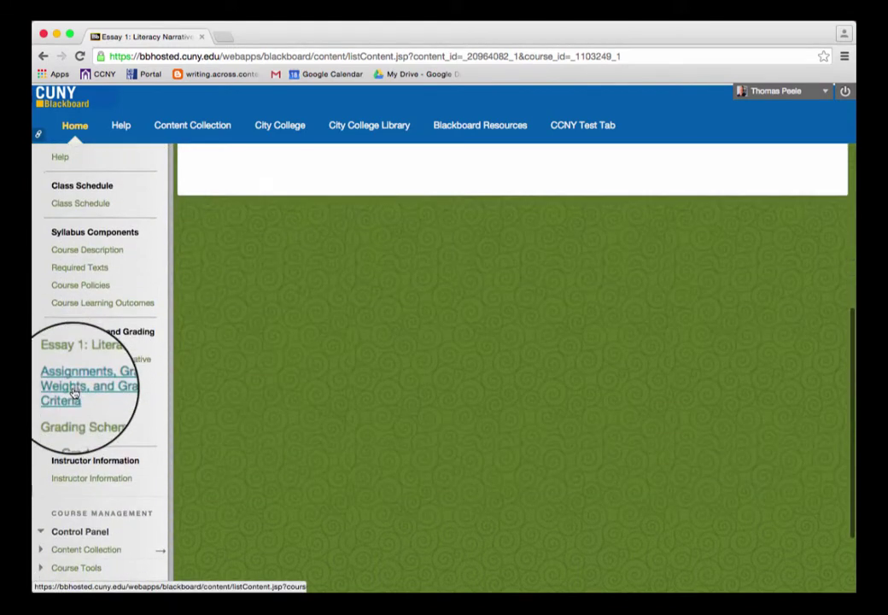
{"action": "scroll", "coordinate": [75, 393], "scroll_direction": "down", "scroll_amount": 3}
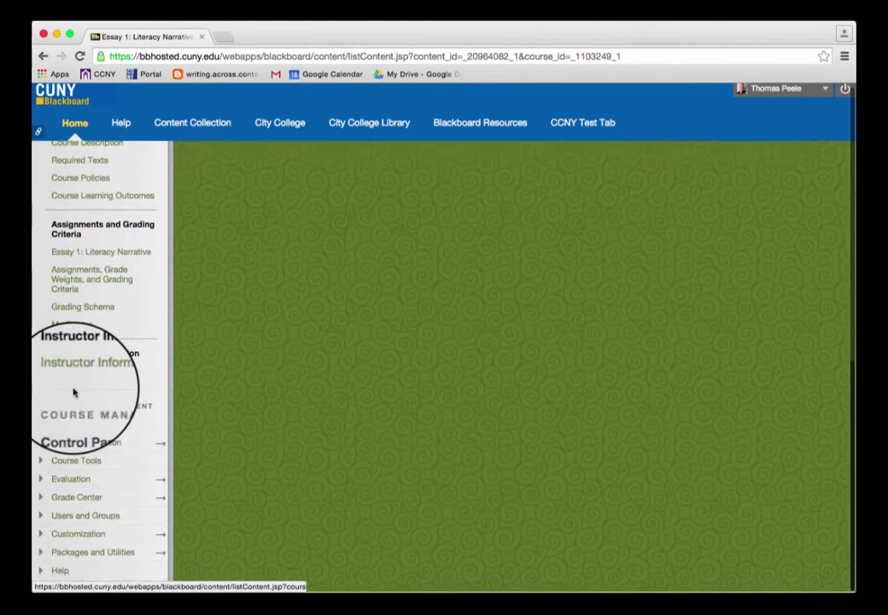
{"action": "left_click", "coordinate": [61, 504]}
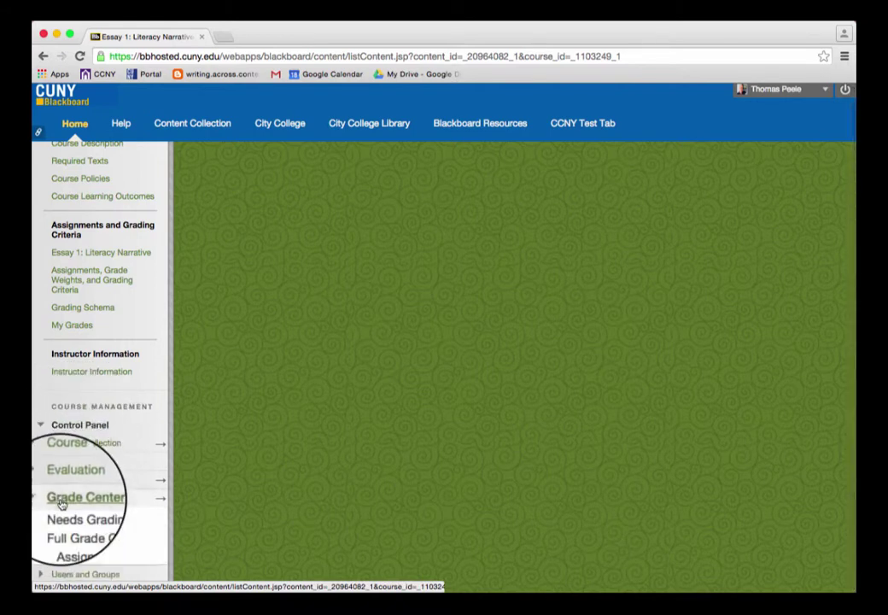
{"action": "scroll", "coordinate": [68, 517], "scroll_direction": "down", "scroll_amount": 1}
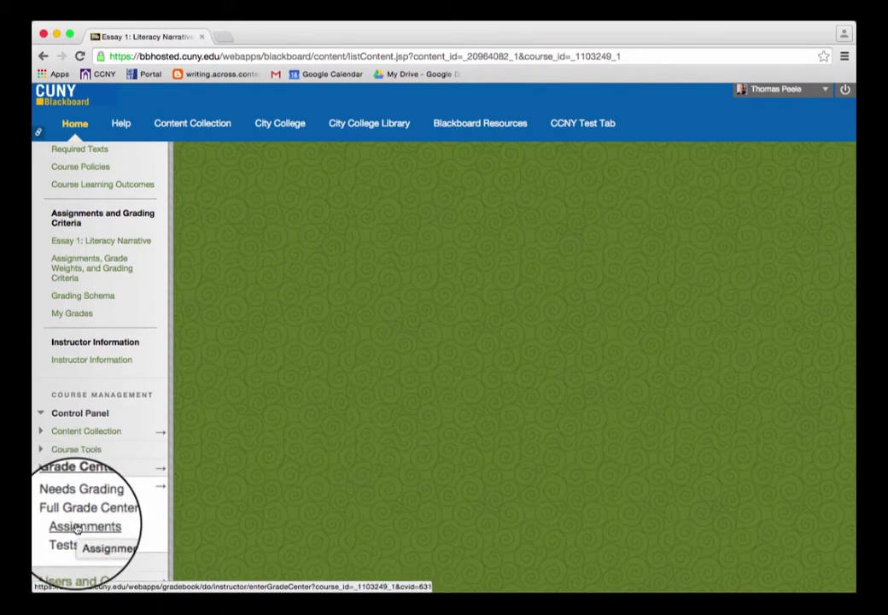
{"action": "left_click", "coordinate": [77, 528]}
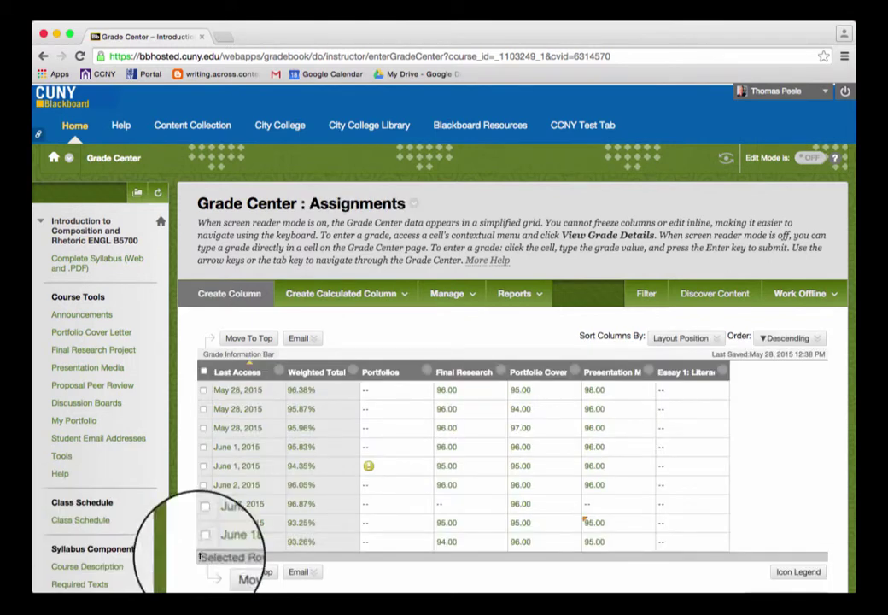
{"action": "scroll", "coordinate": [342, 487], "scroll_direction": "down", "scroll_amount": 2}
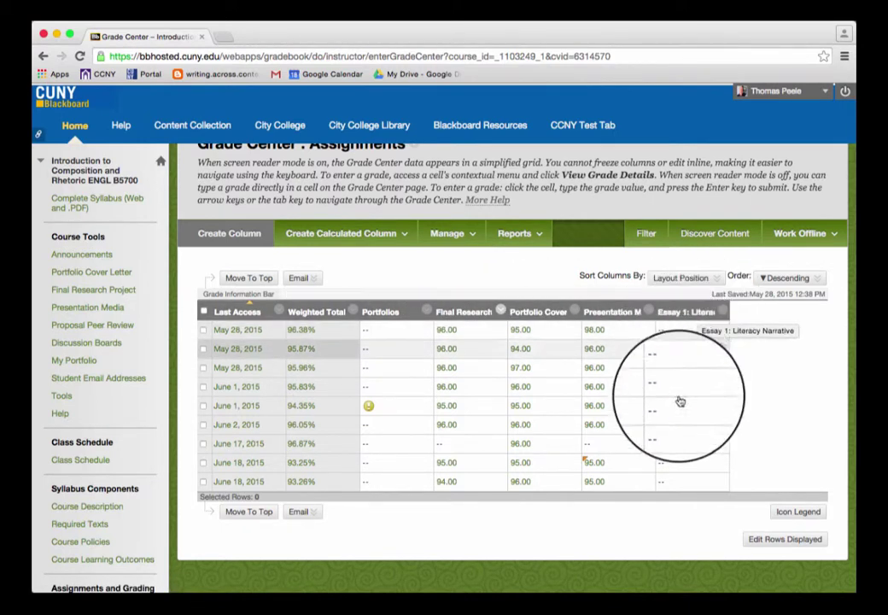
{"action": "mouse_move", "coordinate": [693, 339]}
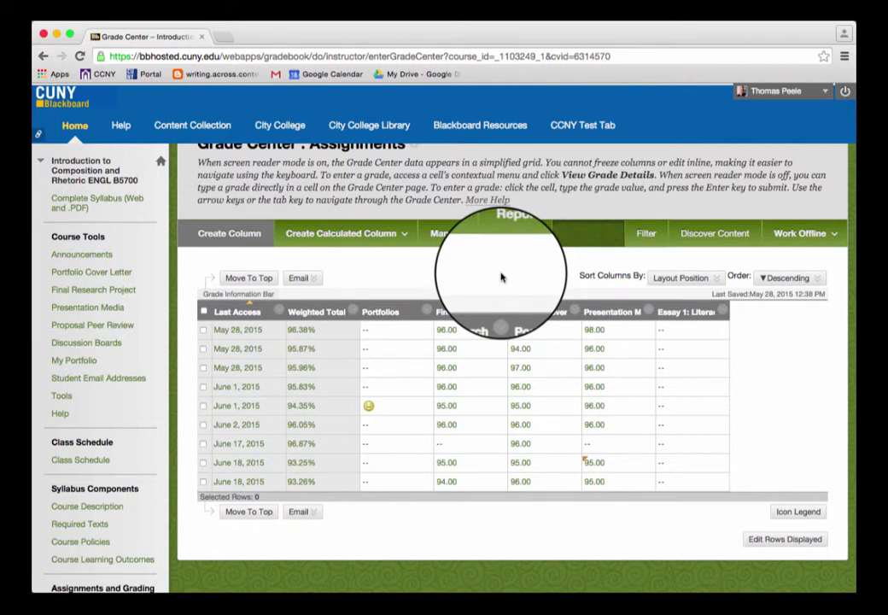
- Package the submissions of all available students for the Final Research Project column with Assignment File Download, and download the package
{"action": "left_click", "coordinate": [502, 312]}
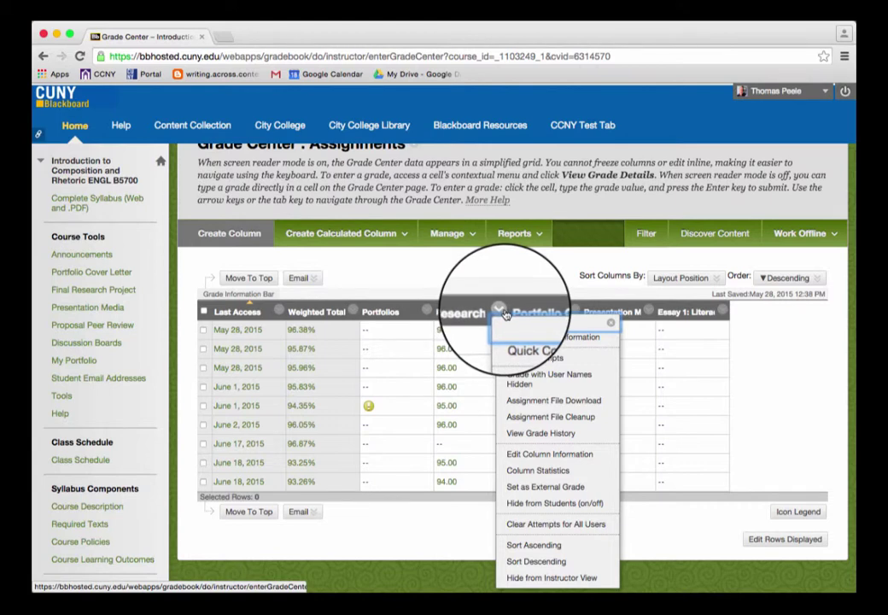
{"action": "left_click", "coordinate": [514, 401]}
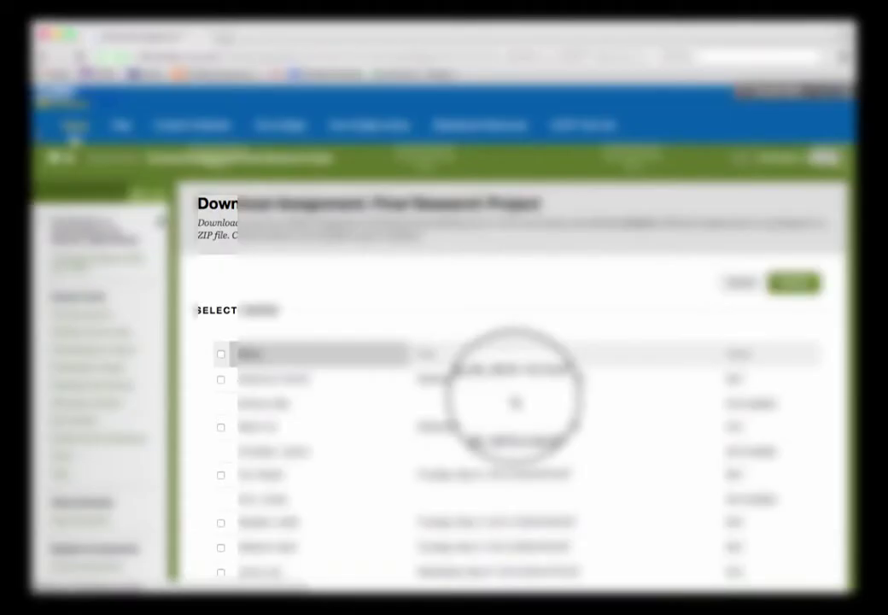
{"action": "scroll", "coordinate": [515, 401], "scroll_direction": "down", "scroll_amount": 3}
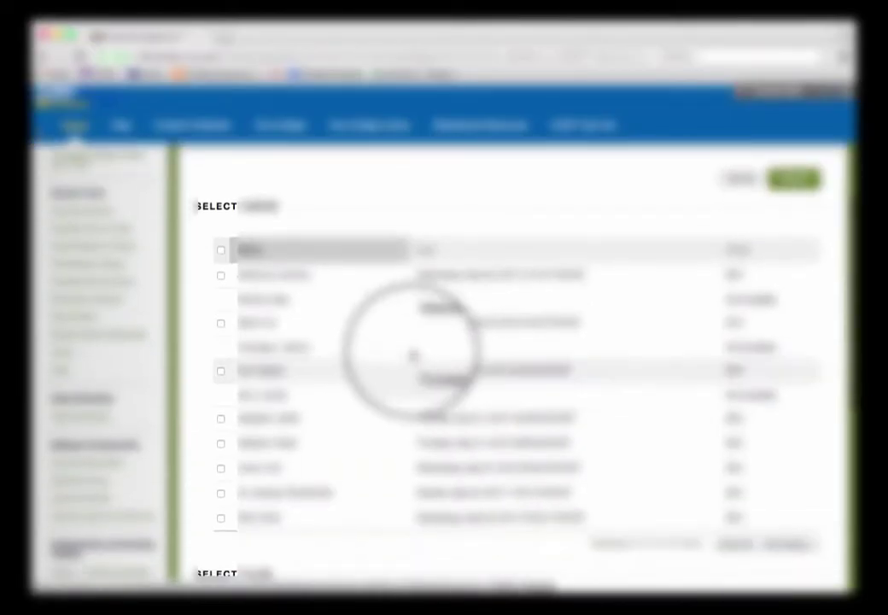
{"action": "left_click", "coordinate": [223, 249]}
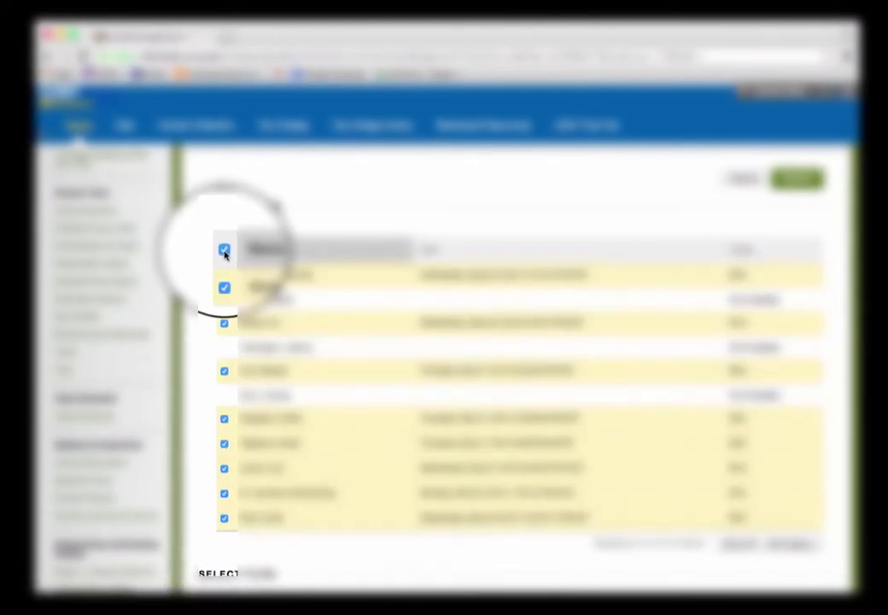
{"action": "scroll", "coordinate": [396, 387], "scroll_direction": "down", "scroll_amount": 2}
{"action": "scroll", "coordinate": [396, 387], "scroll_direction": "up", "scroll_amount": 2}
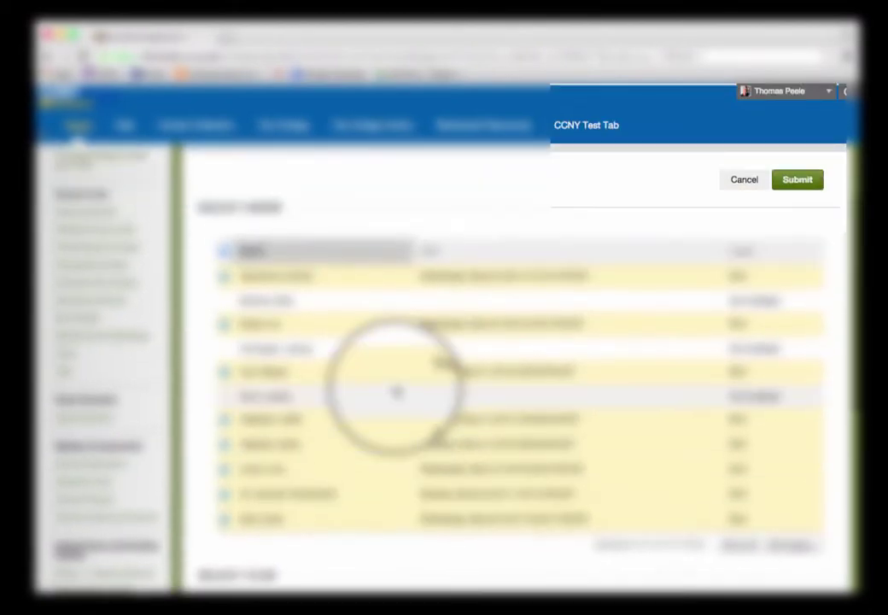
{"action": "left_click", "coordinate": [797, 179]}
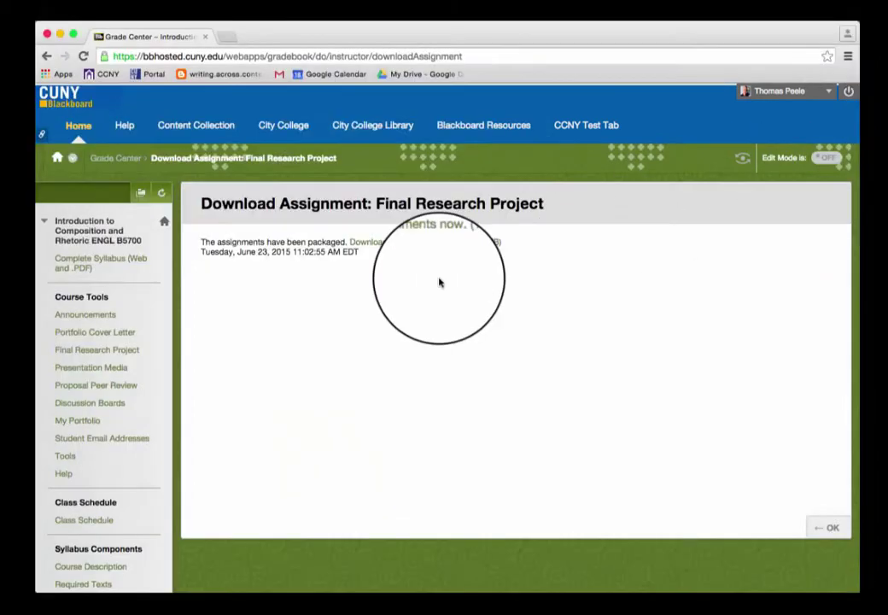
{"action": "left_click", "coordinate": [397, 245]}
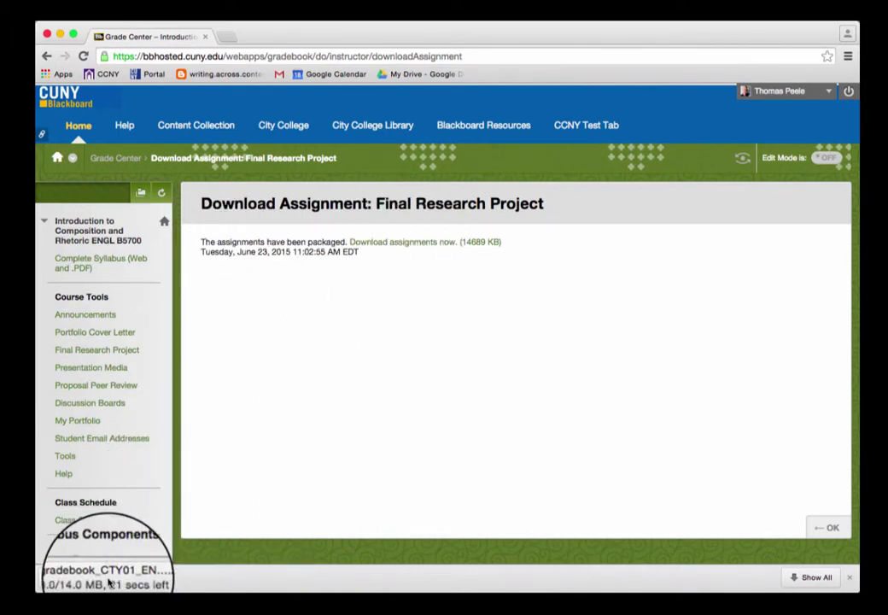
- Extract the downloaded Final Research Project archive, view the student files in its folder in Finder, and close the window
{"action": "left_click", "coordinate": [109, 582]}
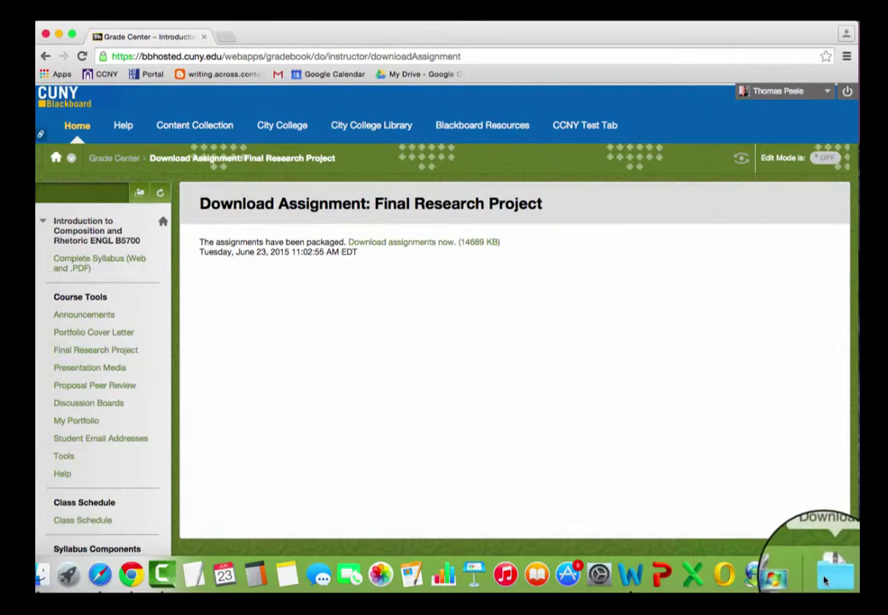
{"action": "left_click", "coordinate": [827, 581]}
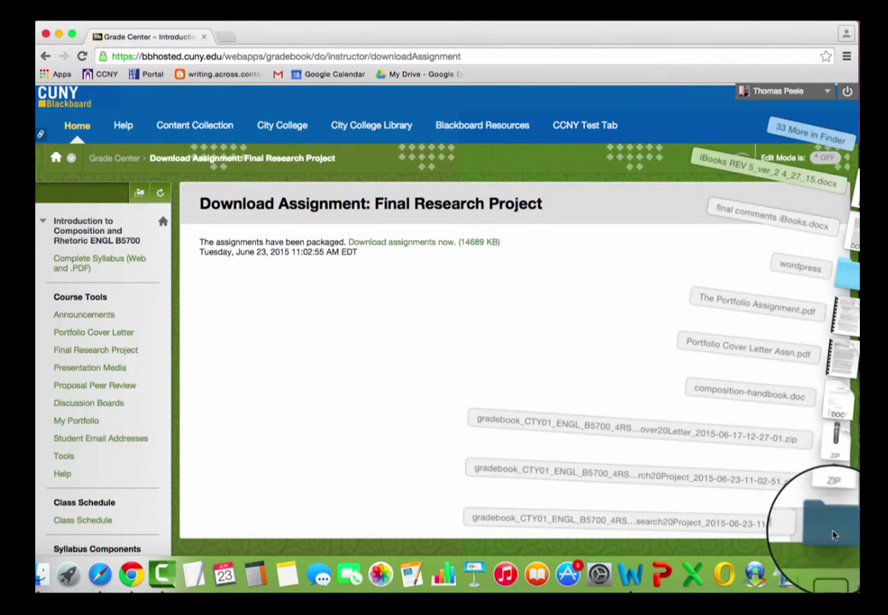
{"action": "left_click", "coordinate": [832, 565]}
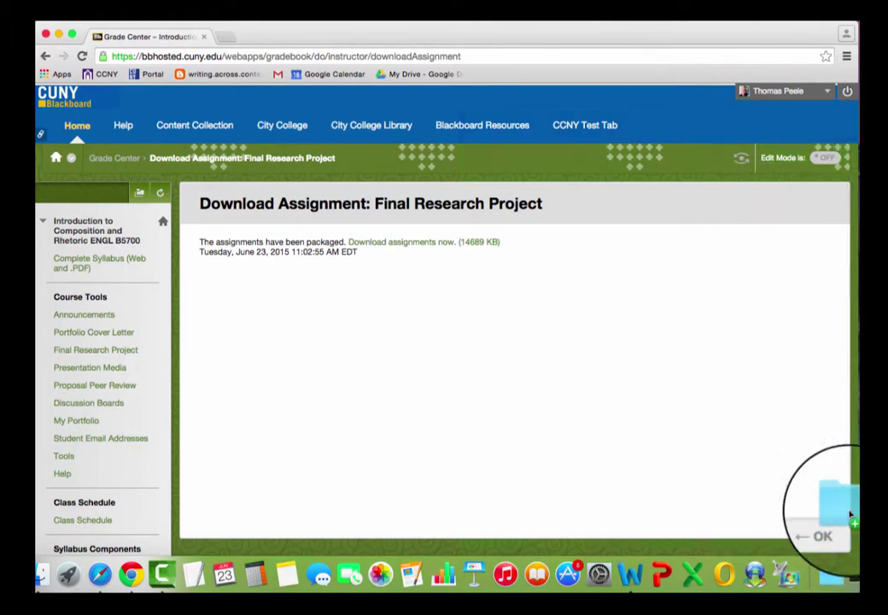
{"action": "left_click", "coordinate": [832, 565]}
{"action": "left_click", "coordinate": [825, 534]}
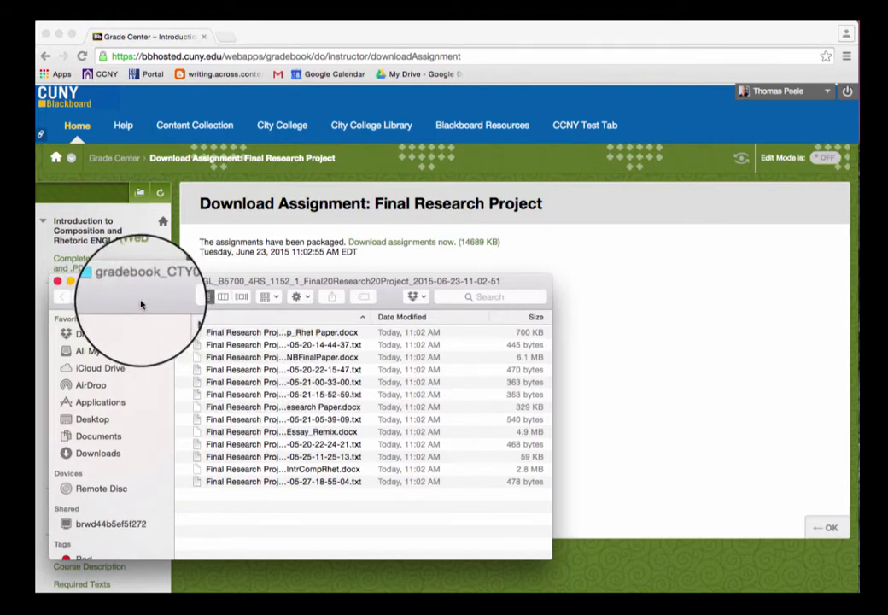
{"action": "left_click", "coordinate": [57, 282]}
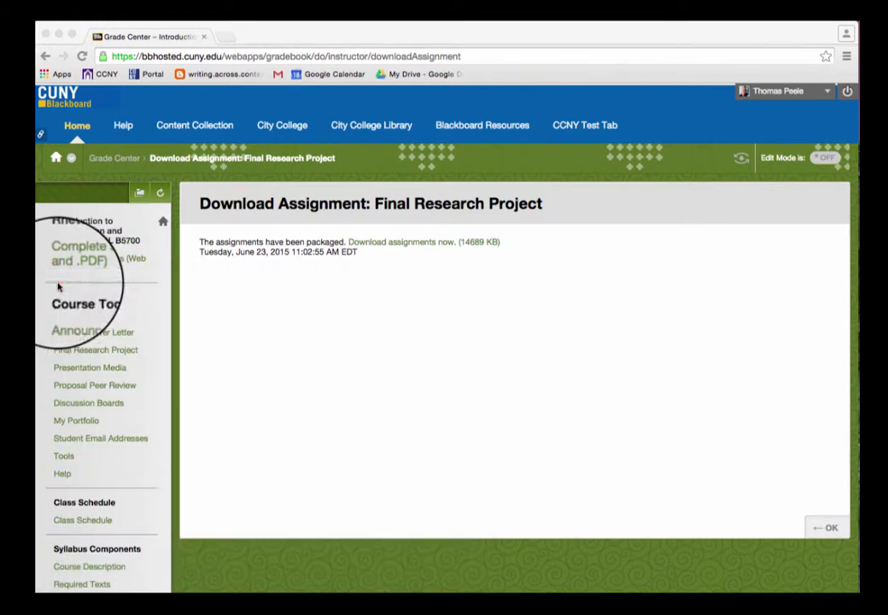
- Check the Final Research Project zip file and folder in the Downloads stack and dismiss the stack
{"action": "mouse_move", "coordinate": [754, 587]}
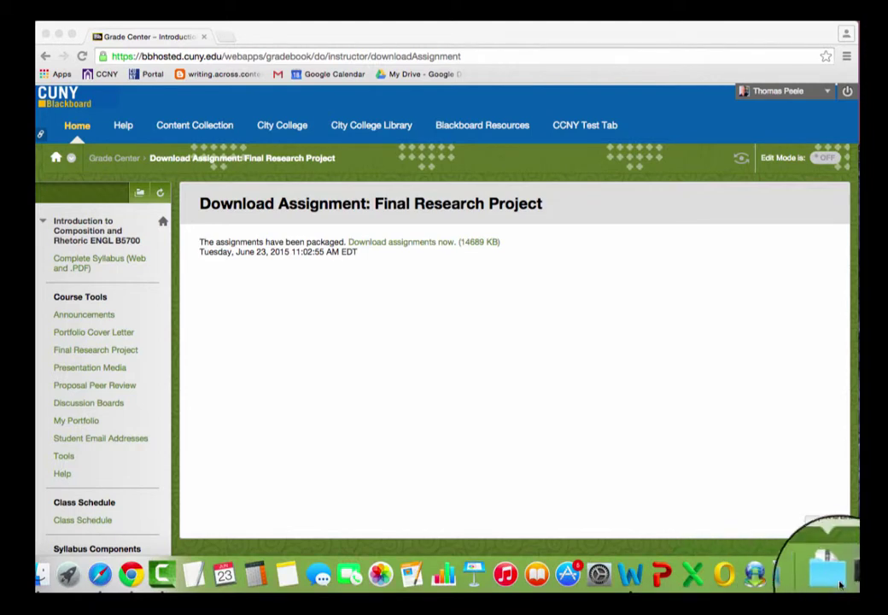
{"action": "left_click", "coordinate": [833, 580]}
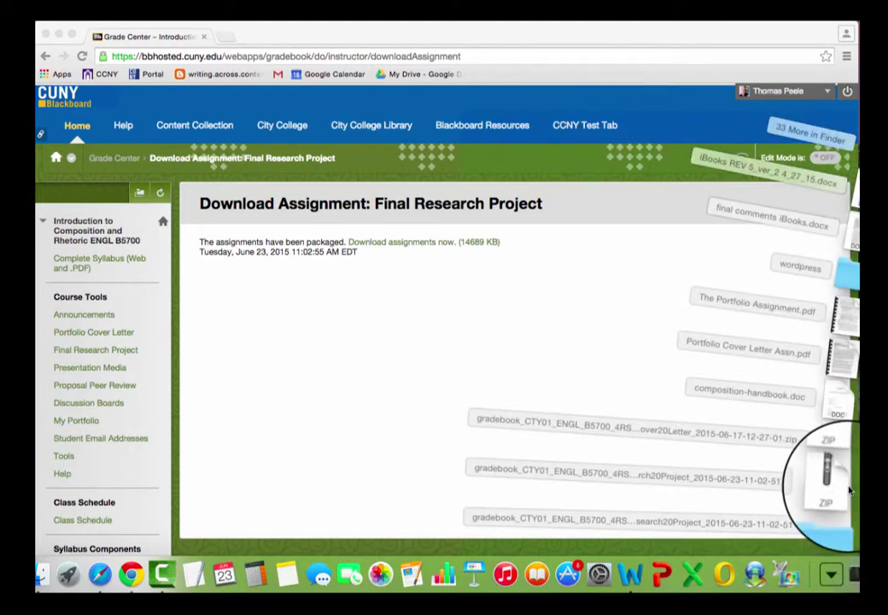
{"action": "left_click", "coordinate": [349, 330]}
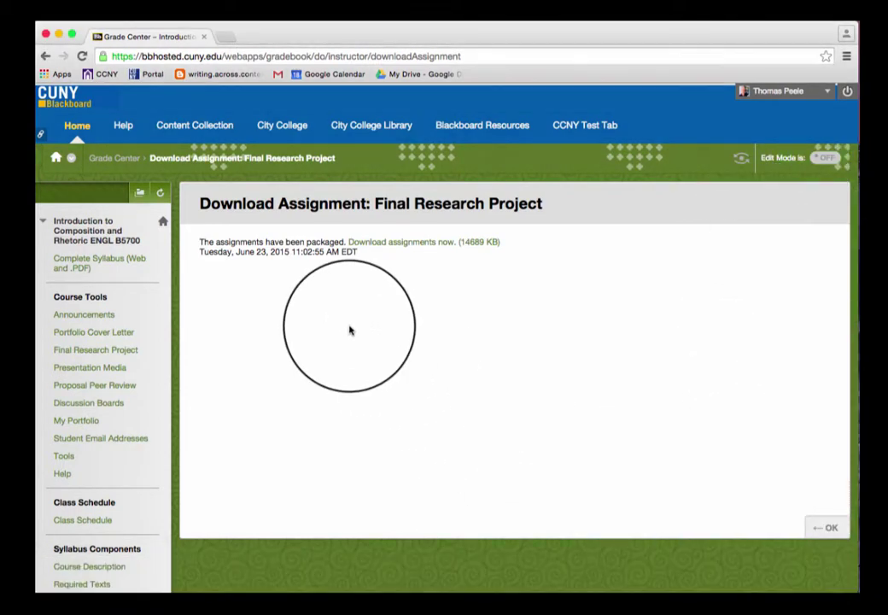